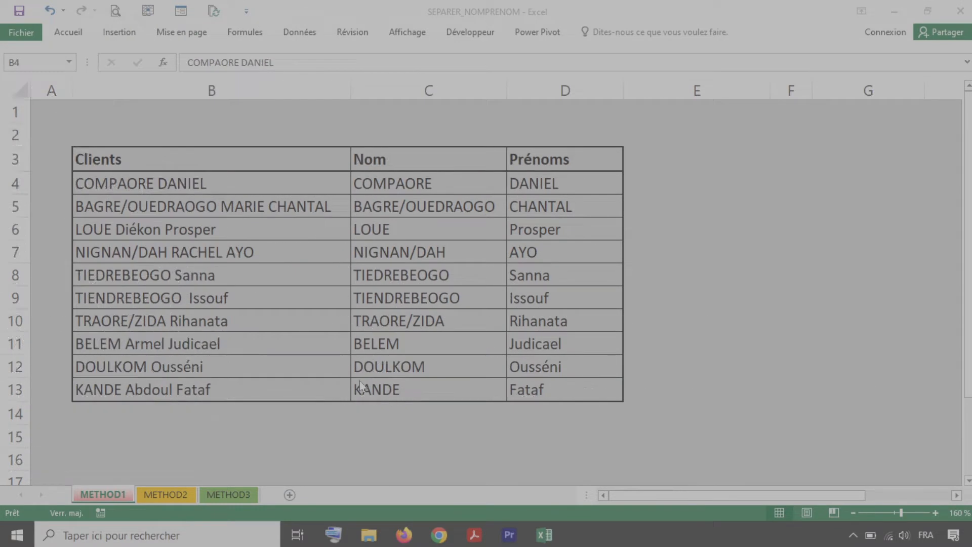
- Look over the client full names listed in rows 4 to 9
key(Right)
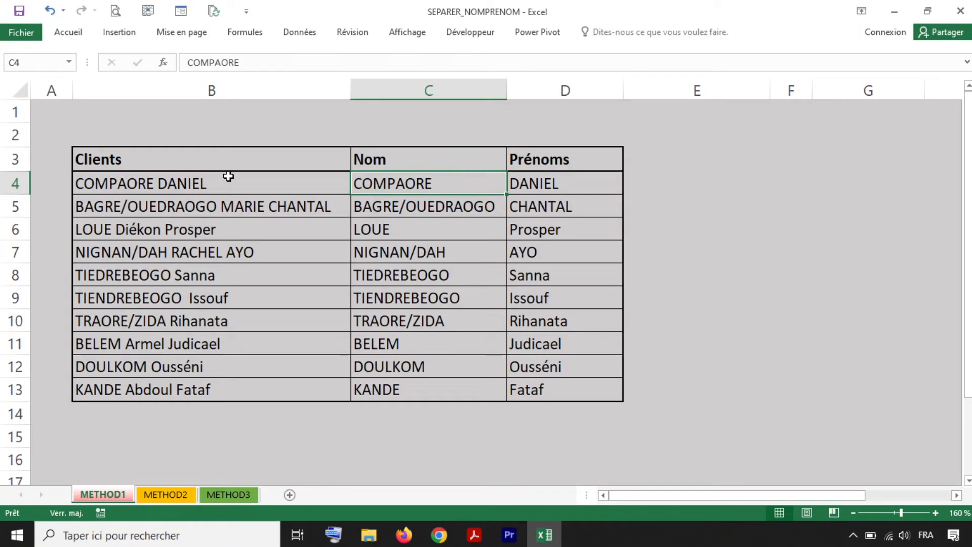
click(226, 176)
click(223, 208)
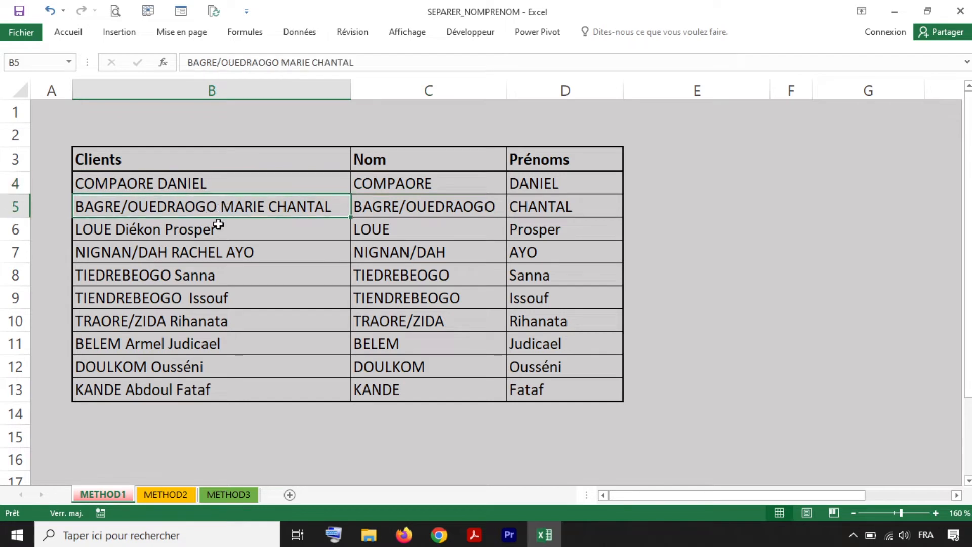
click(218, 253)
click(220, 290)
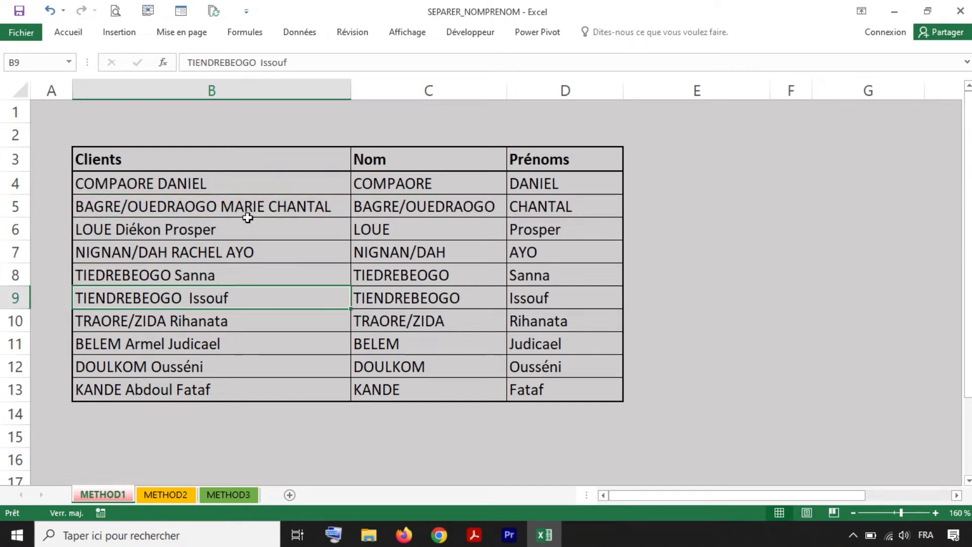
click(260, 189)
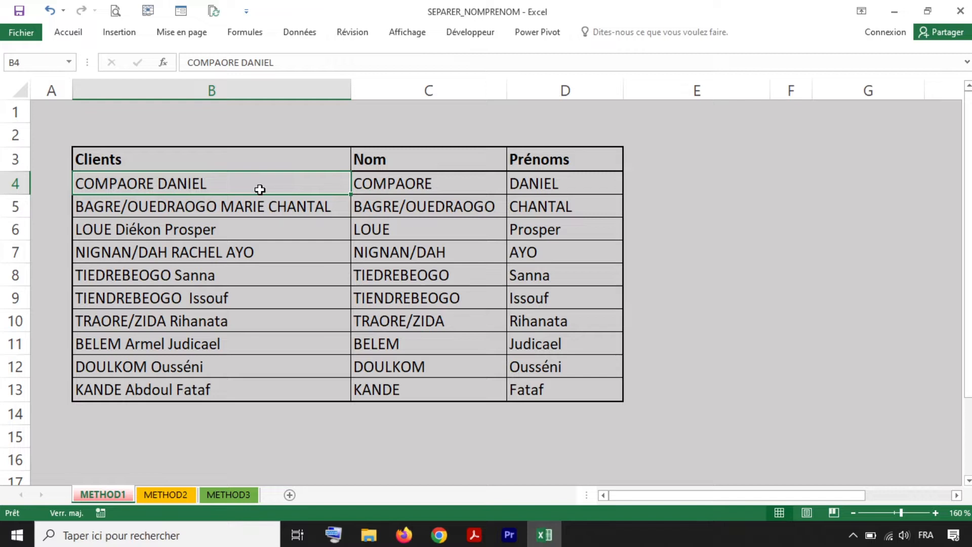
click(397, 178)
click(543, 187)
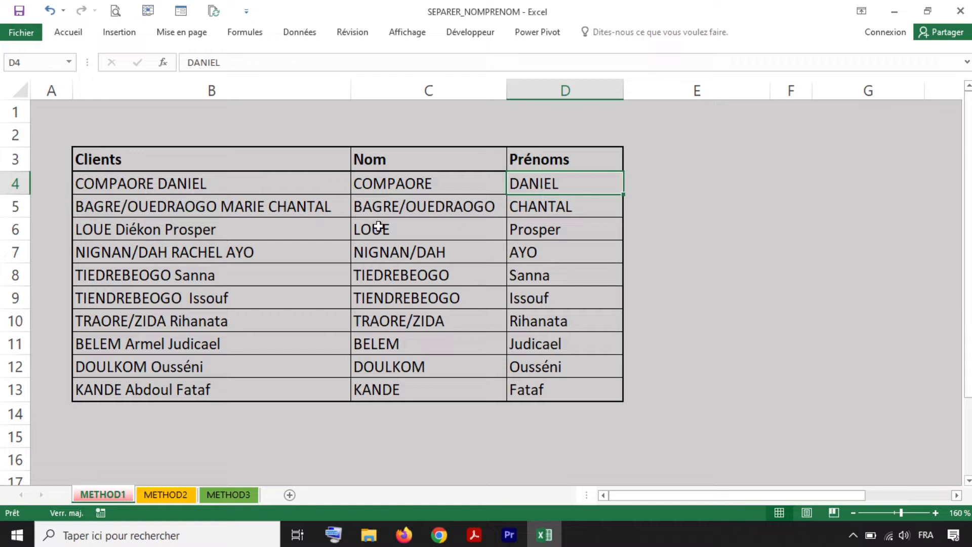
click(134, 211)
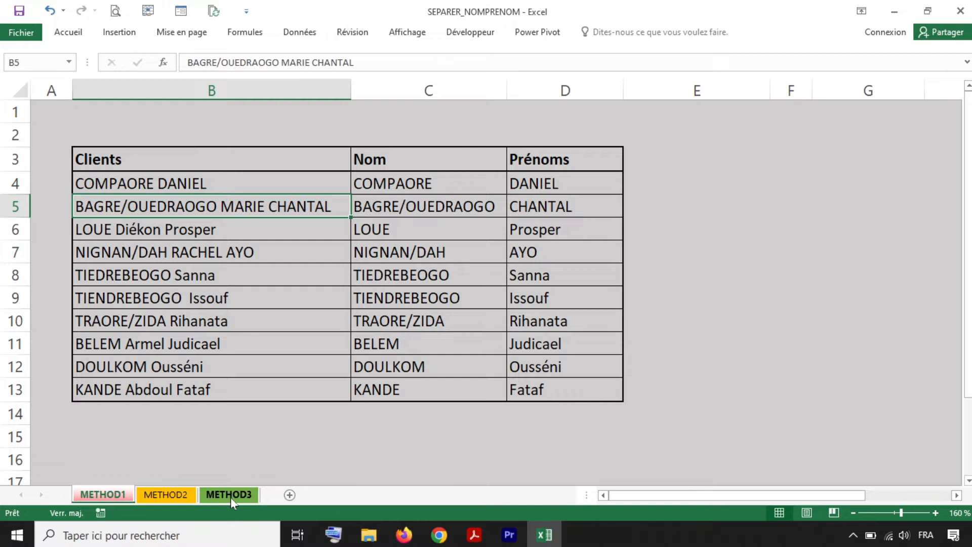
click(230, 495)
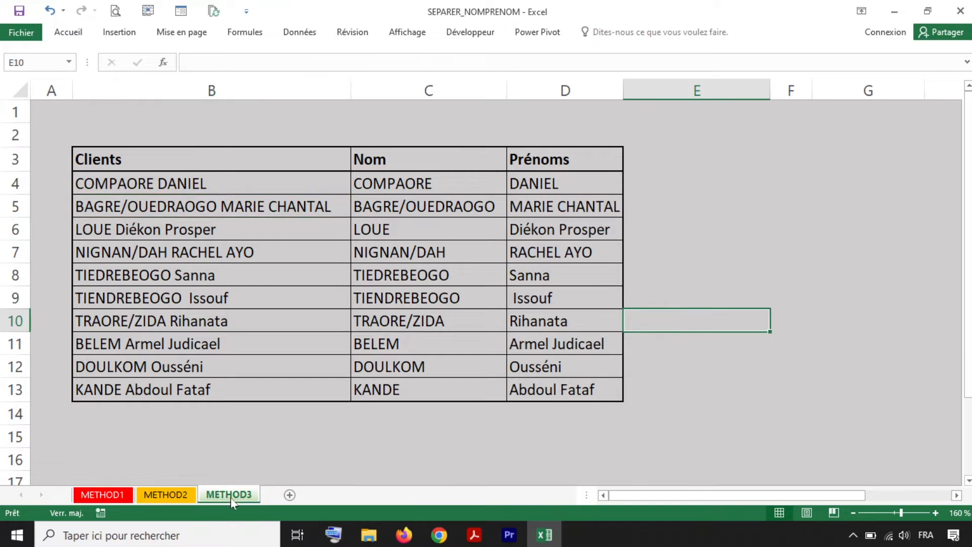
- Inspect the GAUCHE formula that extracts the surname in METHOD3 cell C4
click(386, 191)
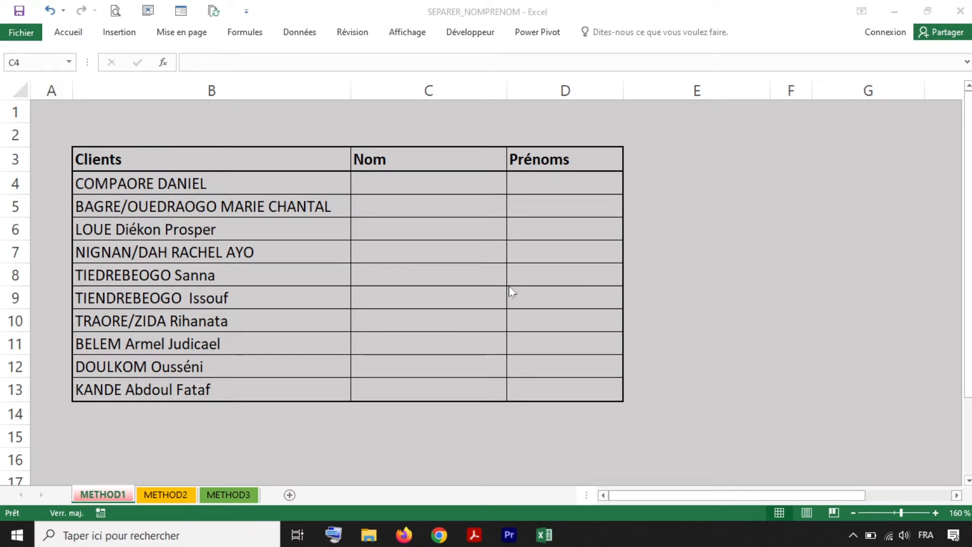
click(400, 185)
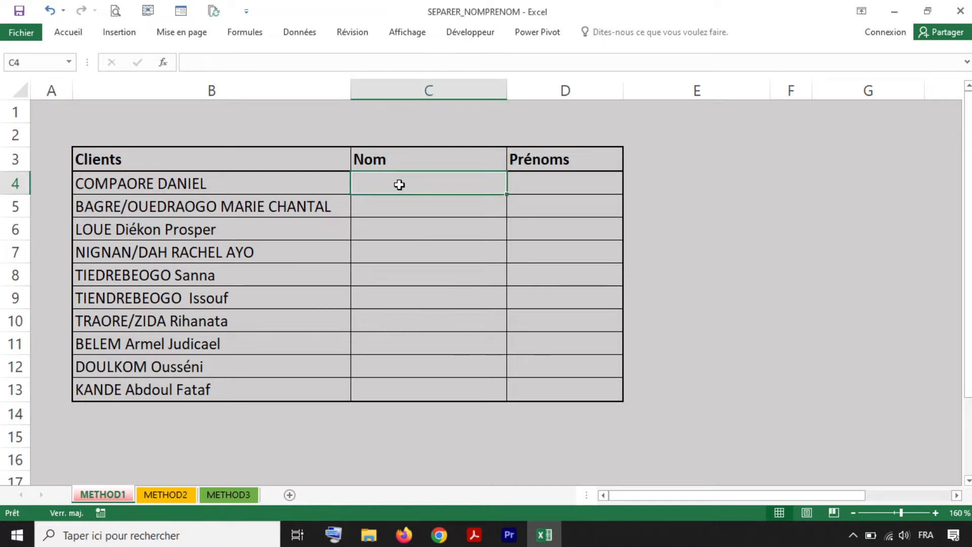
click(246, 186)
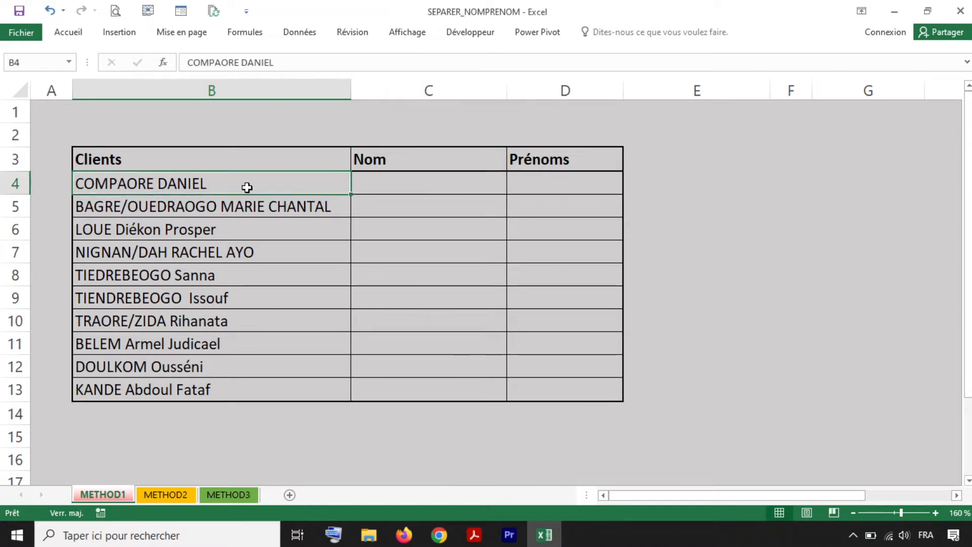
click(396, 179)
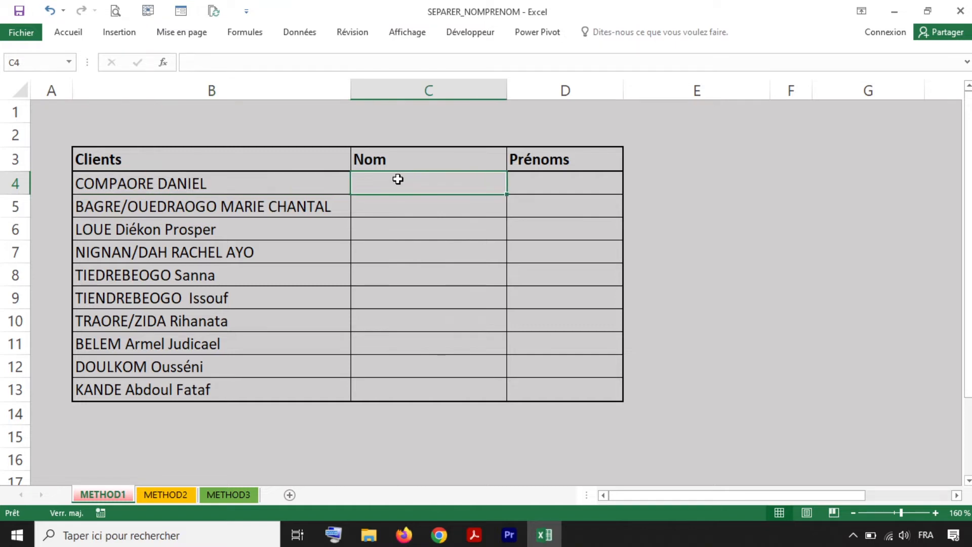
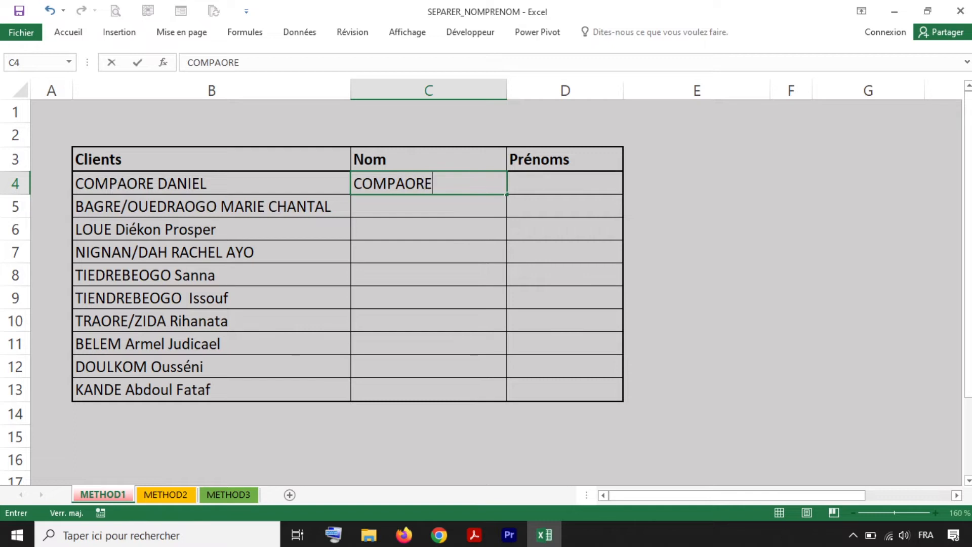
click(433, 220)
click(428, 184)
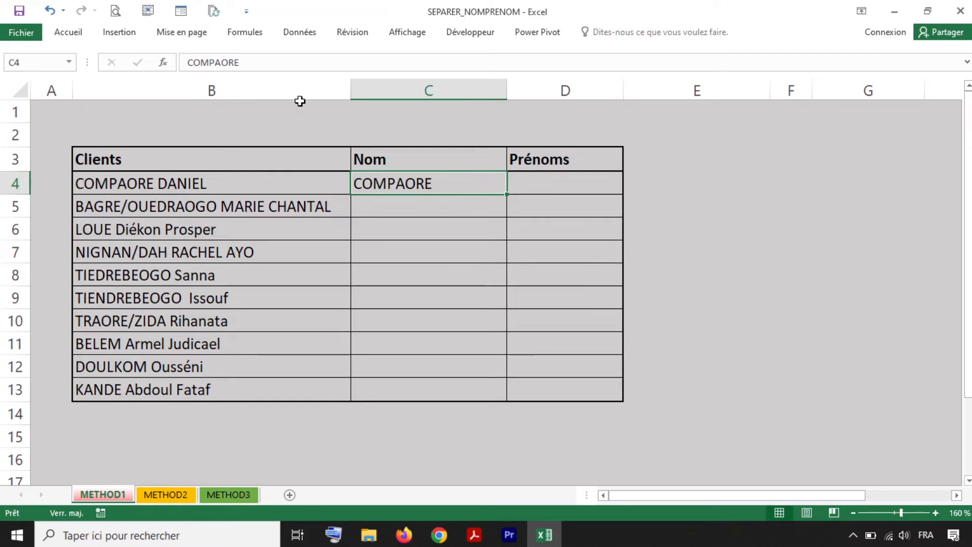
click(298, 36)
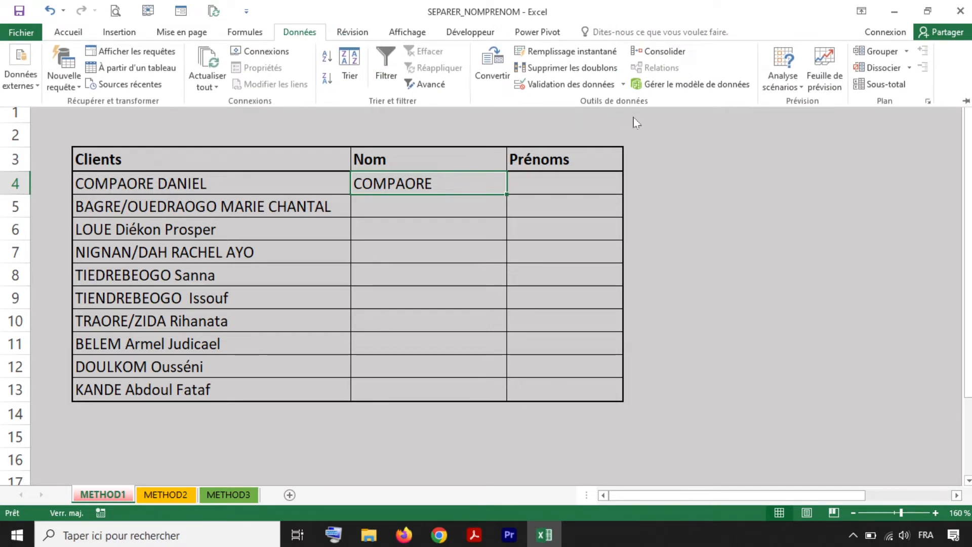
click(572, 53)
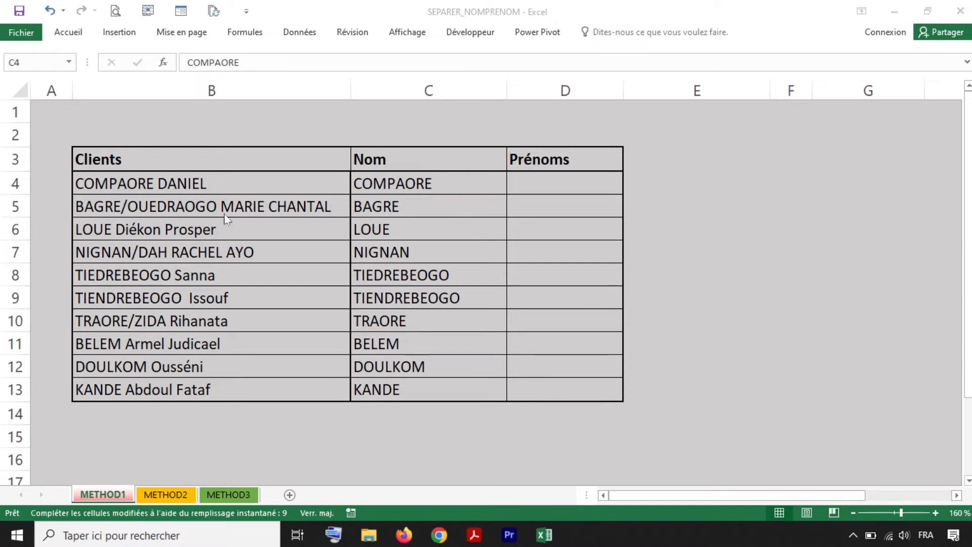
click(413, 207)
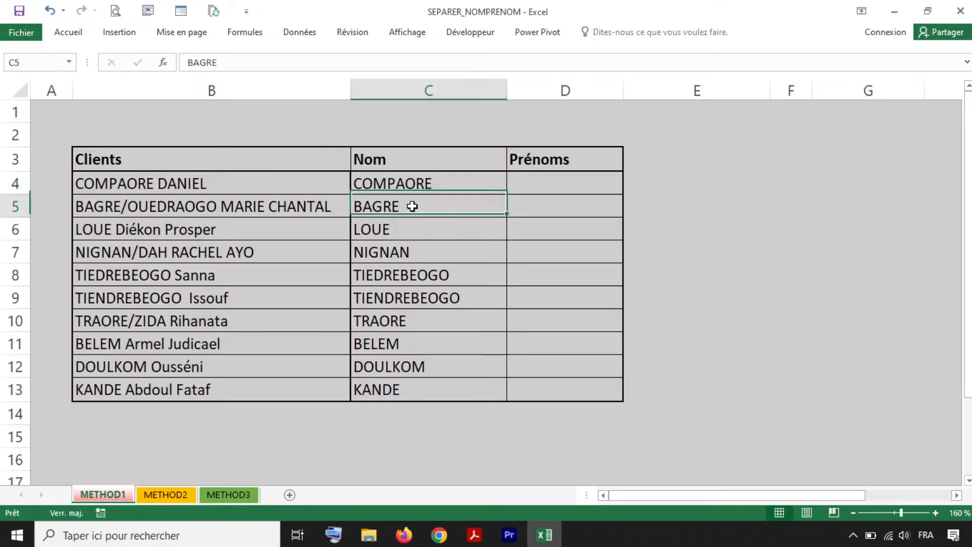
double_click(413, 207)
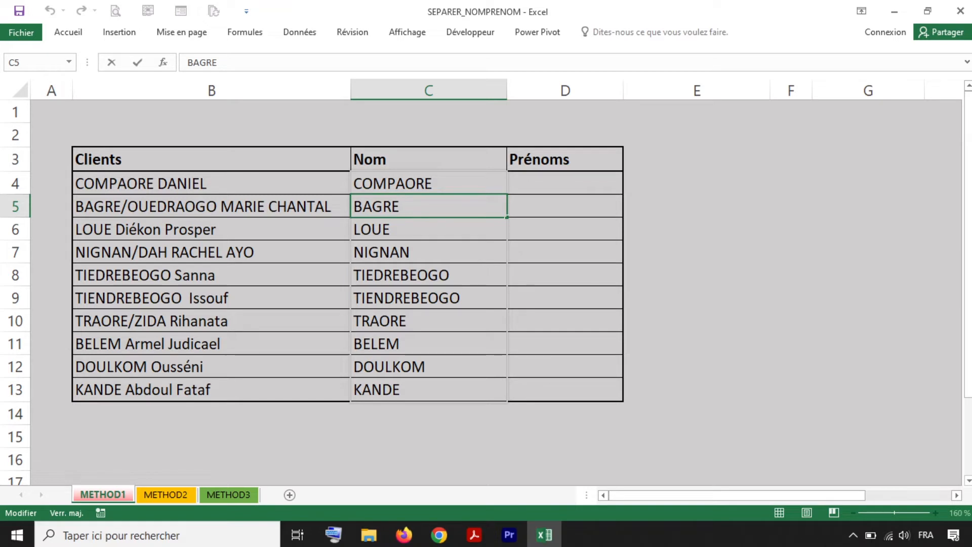
text(/OUEDRAO)
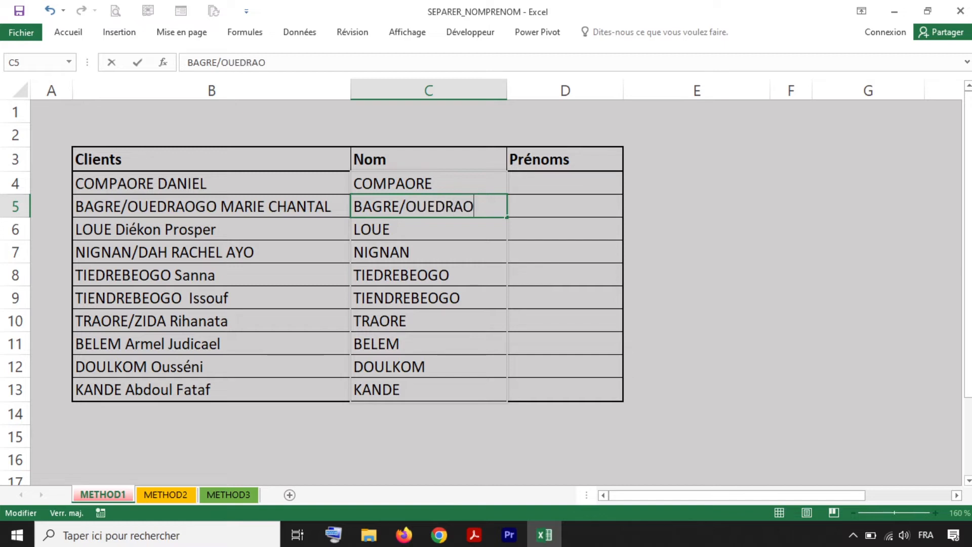
text(GO)
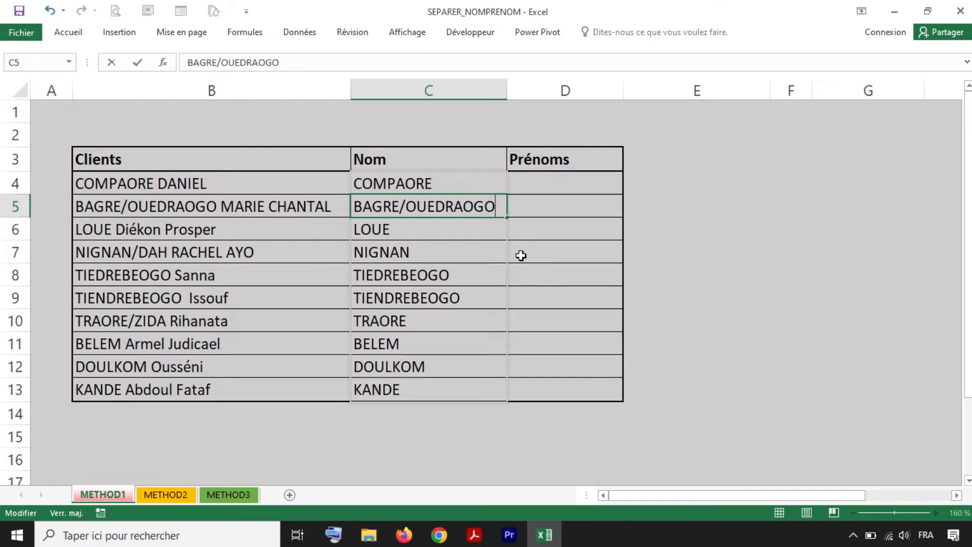
key(Return)
key(Return)
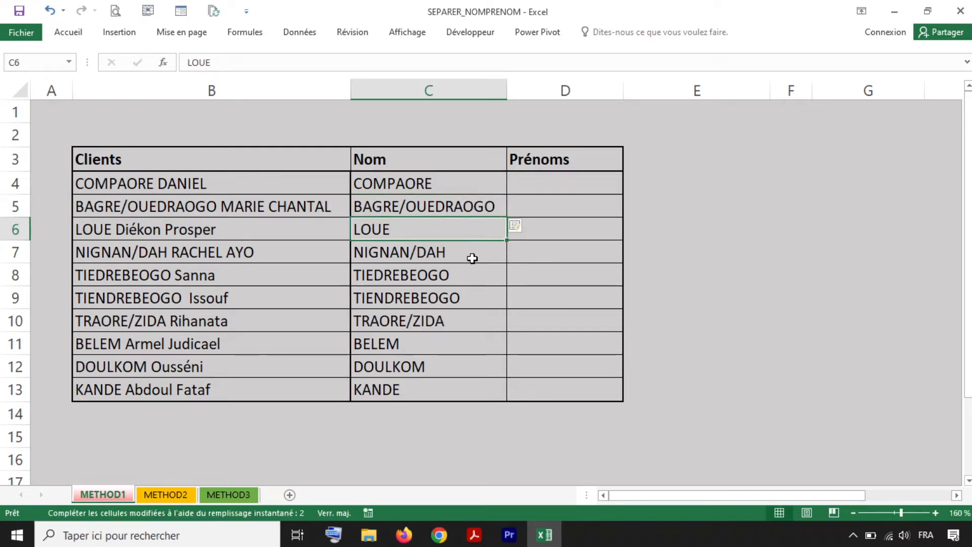
click(479, 181)
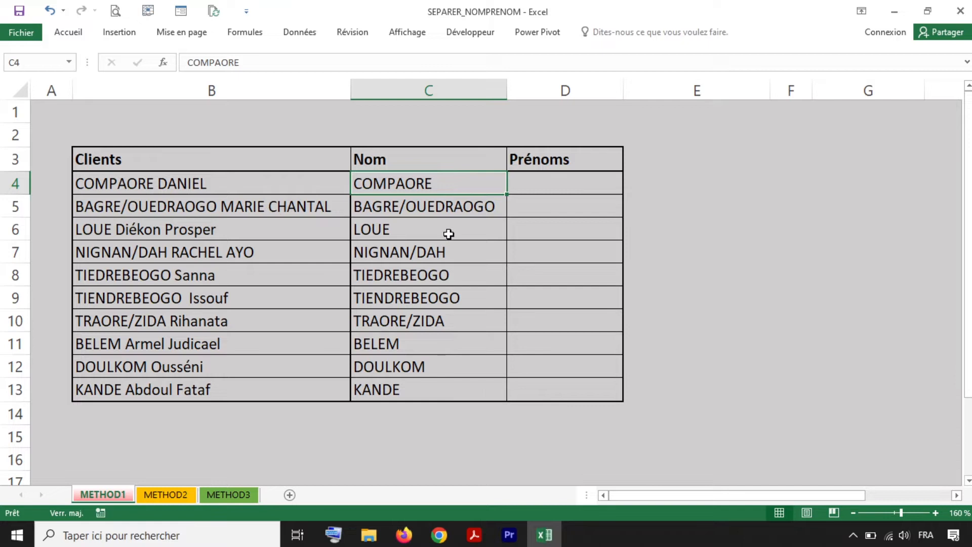
click(539, 185)
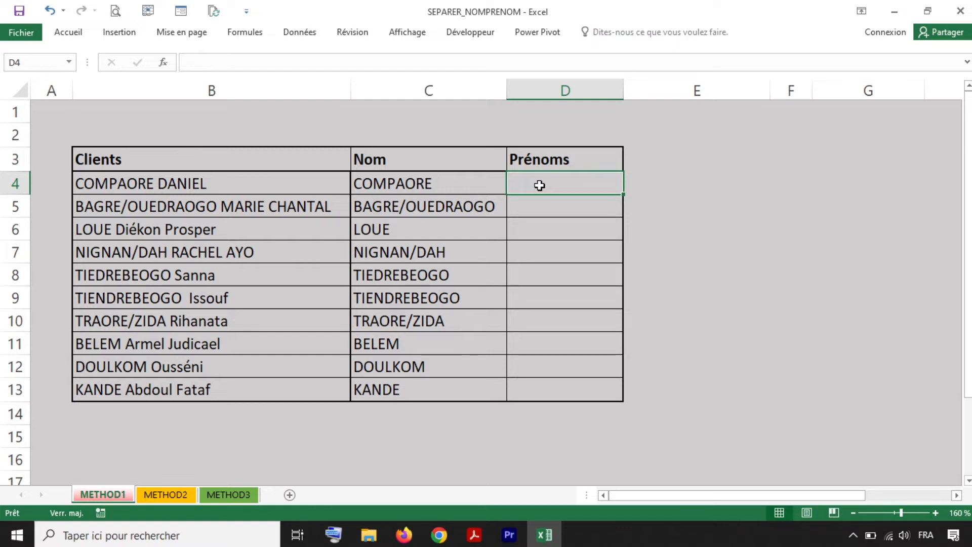
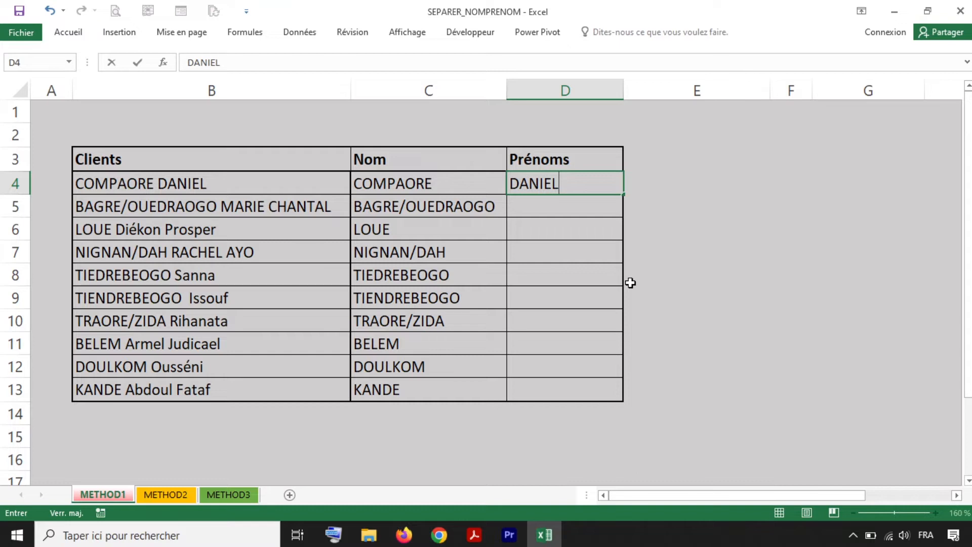
key(Return)
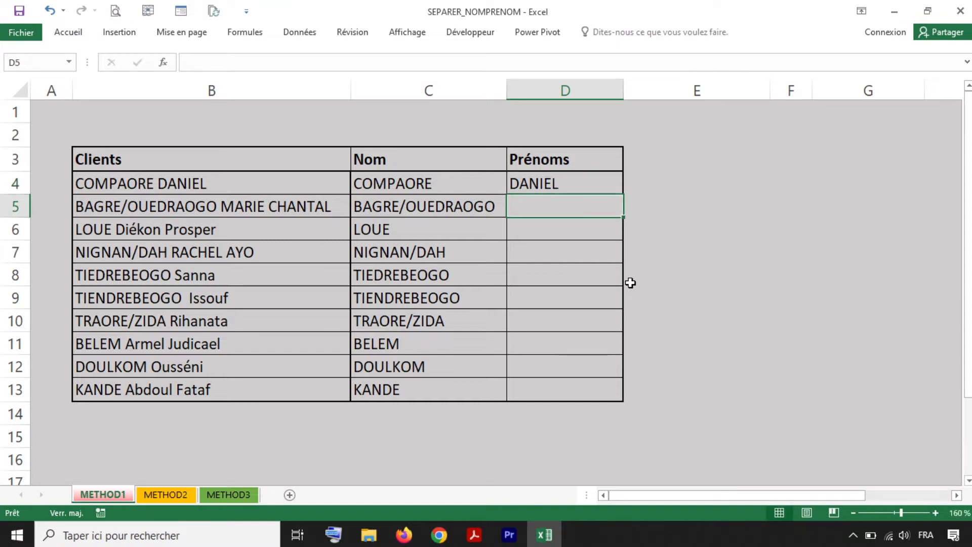
click(572, 184)
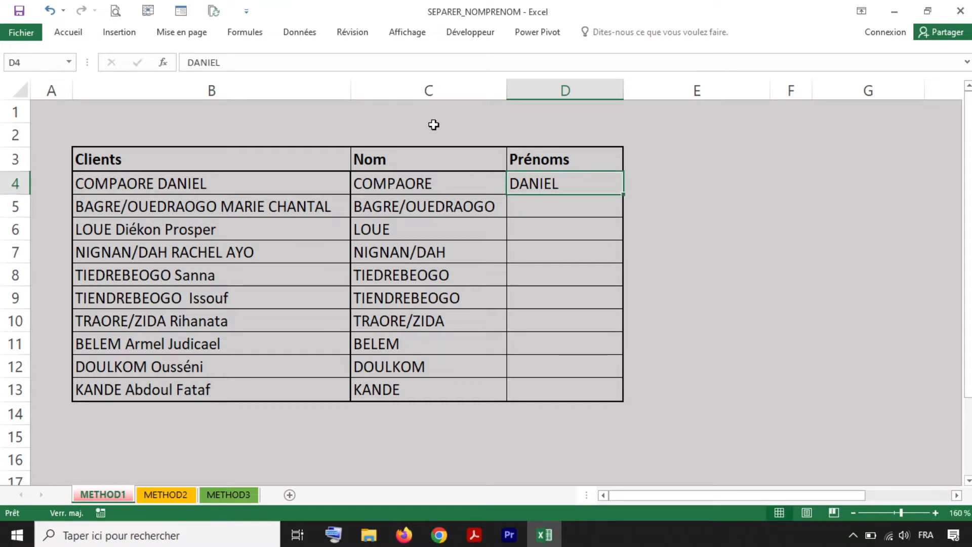
click(297, 34)
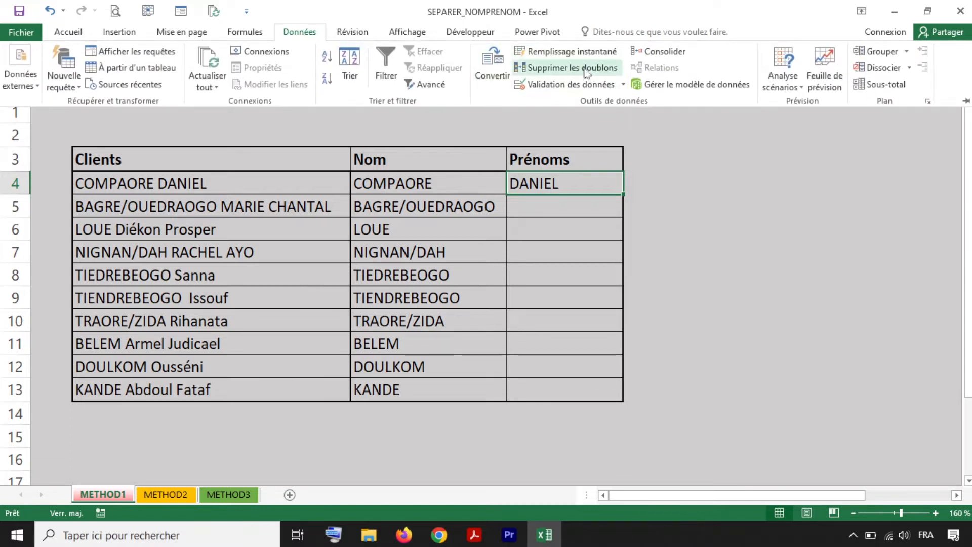
click(572, 53)
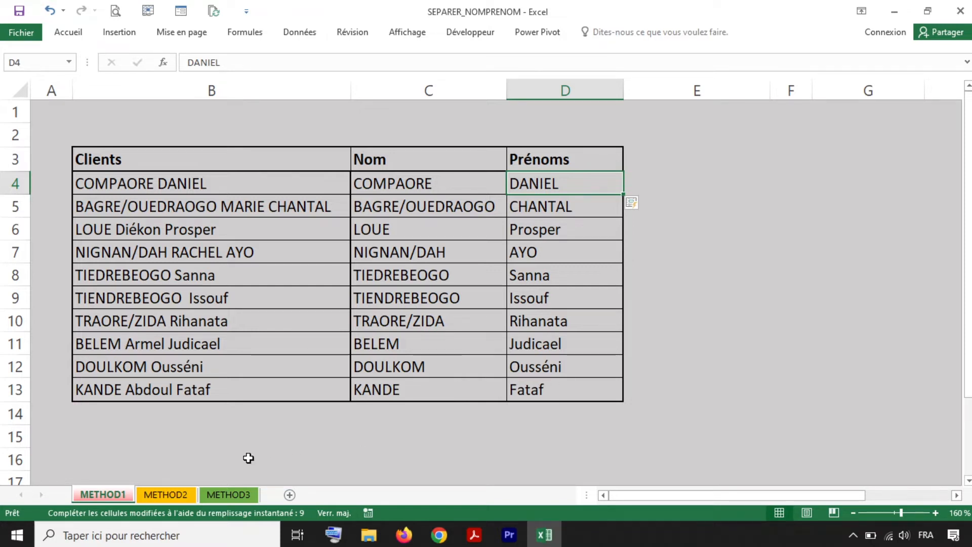
- On the METHOD2 sheet, clear the split names in C4:E13
click(169, 497)
drag(357, 187, 650, 388)
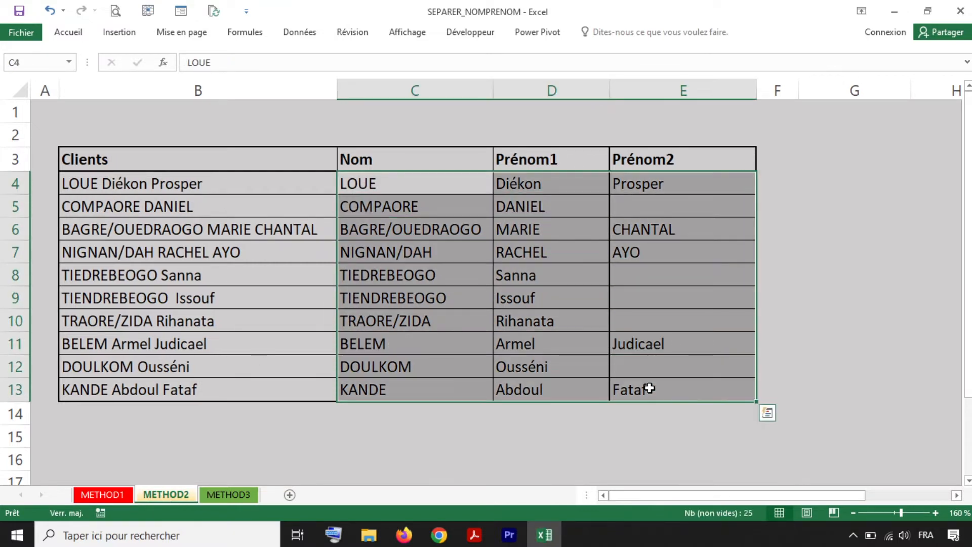
key(Delete)
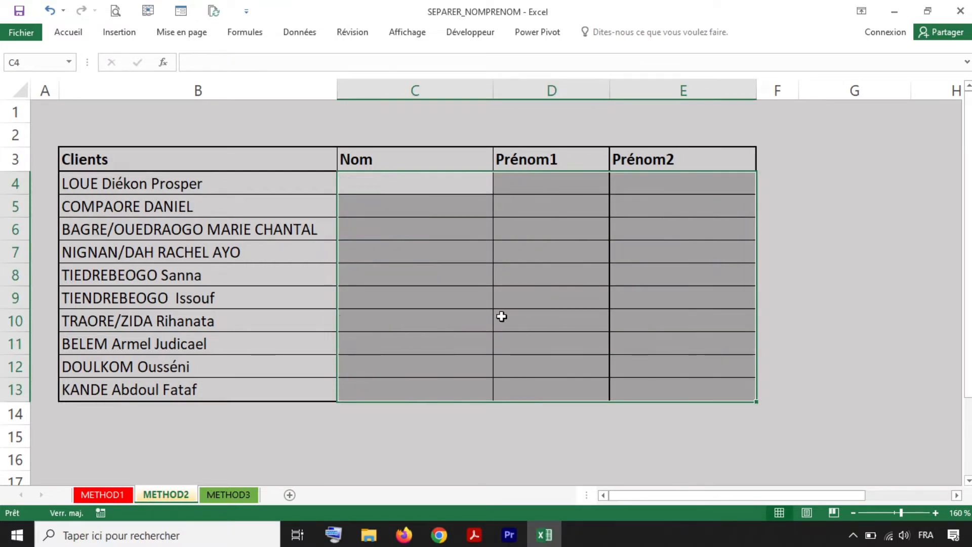
click(408, 200)
click(408, 183)
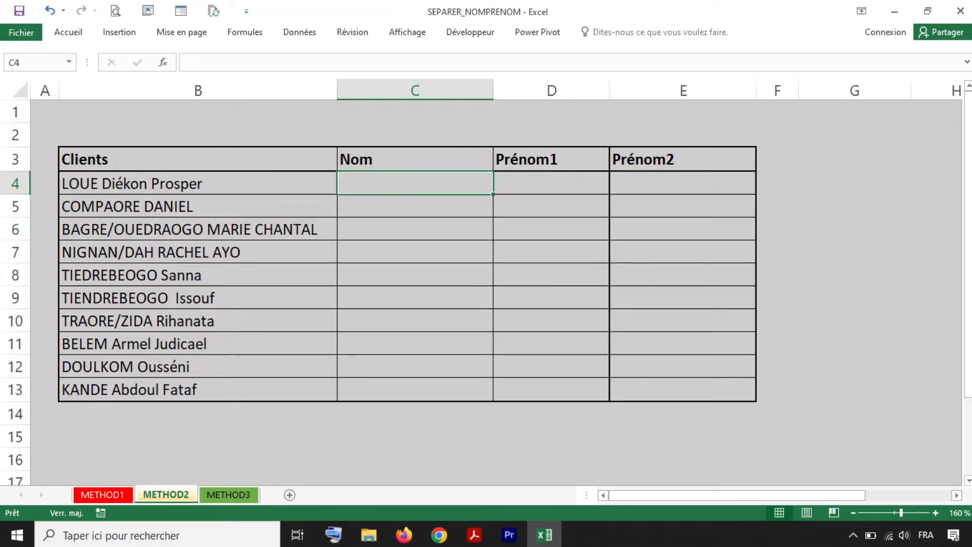
- Attempt Données > Convertir with no data selected and dismiss the warning
click(300, 32)
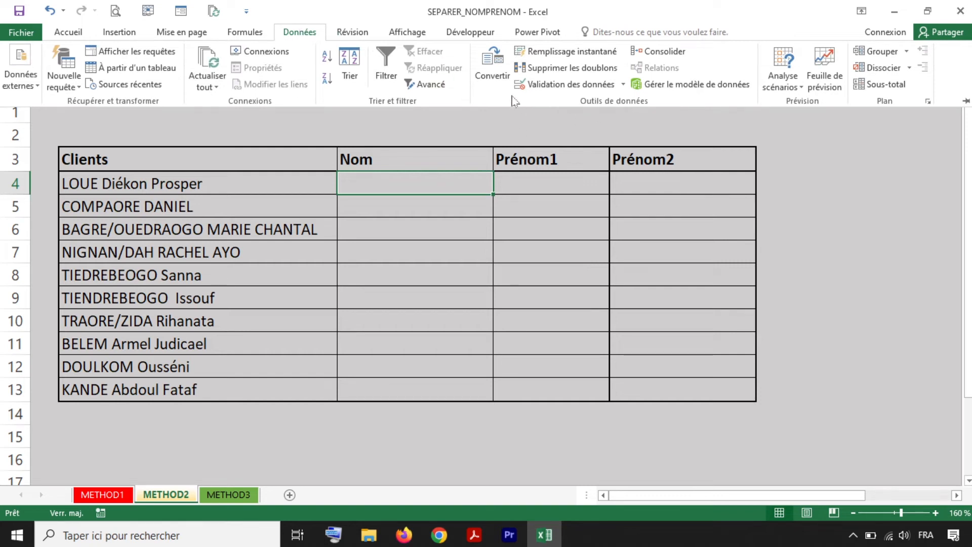
click(492, 68)
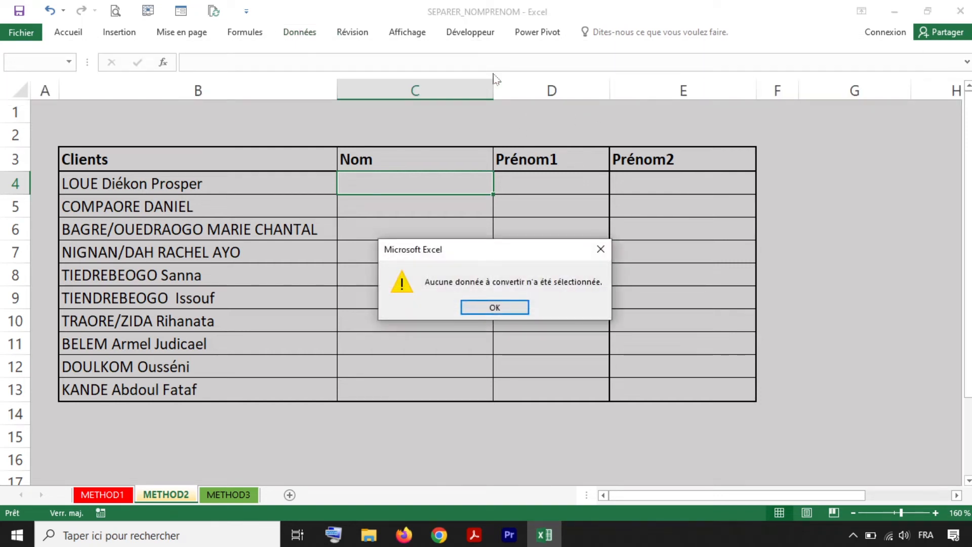
click(494, 309)
- Select the client names in B4:B13 and start the Convertir wizard as Délimité
drag(201, 186, 280, 390)
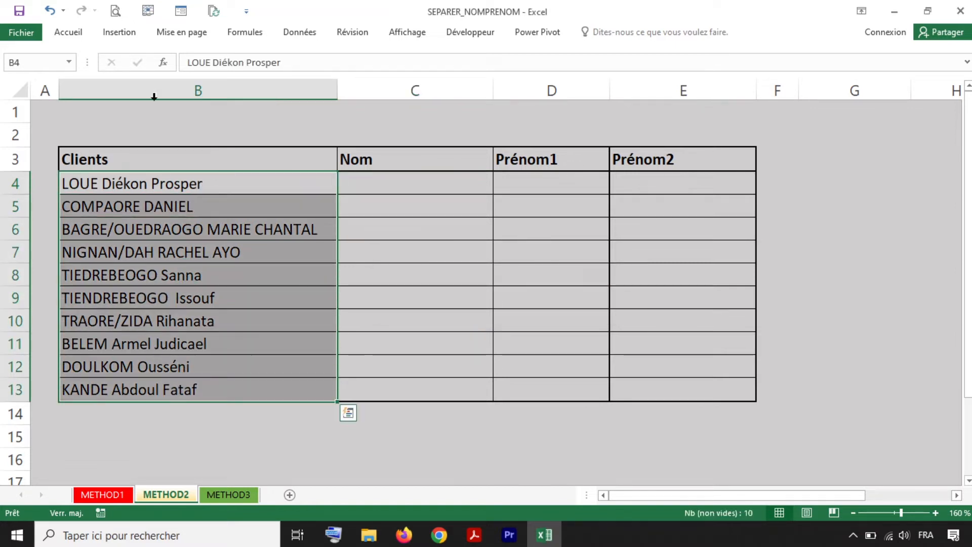
click(299, 35)
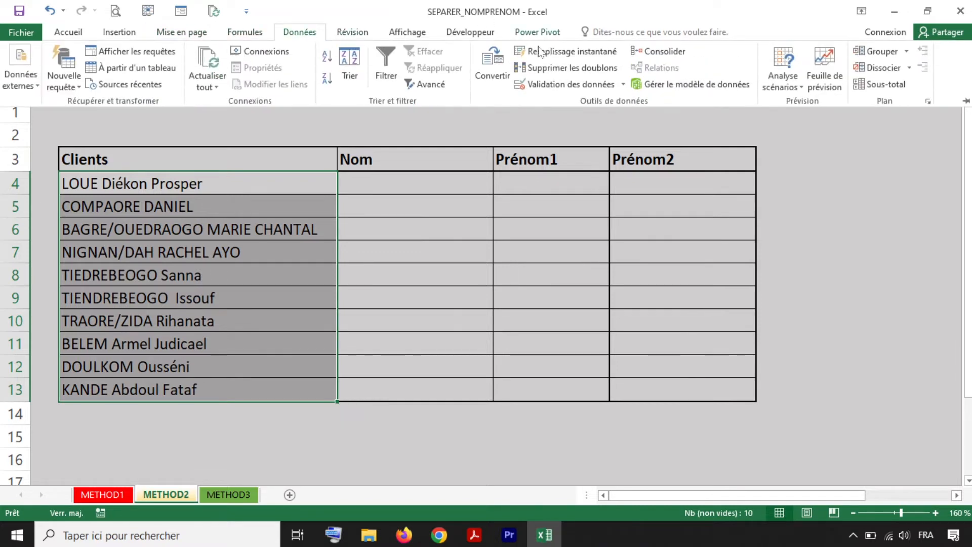
click(492, 71)
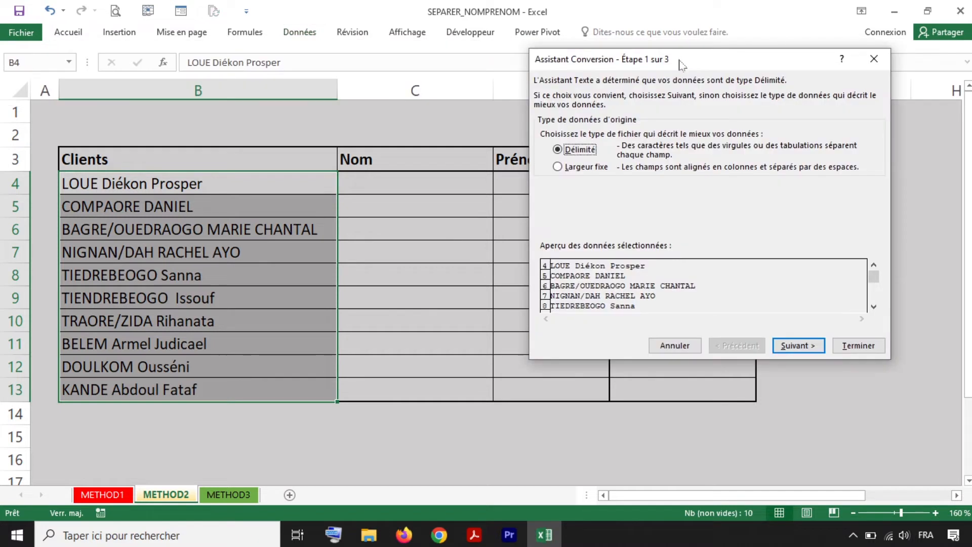
mouse_move(715, 59)
mouse_down()
mouse_move(661, 125)
mouse_move(720, 69)
mouse_up()
click(803, 354)
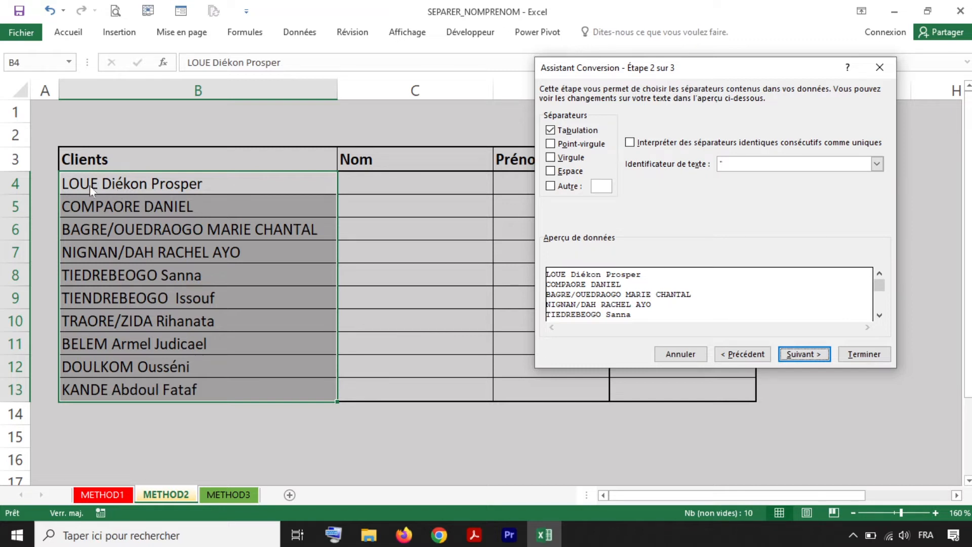
- Set space as the only separator, clearing Tabulation, Virgule and Autre
click(559, 159)
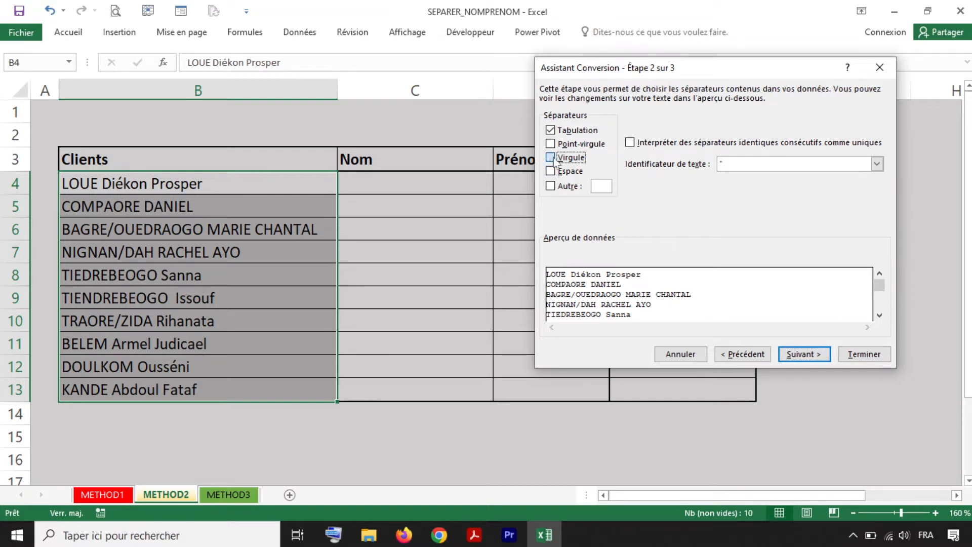
click(556, 172)
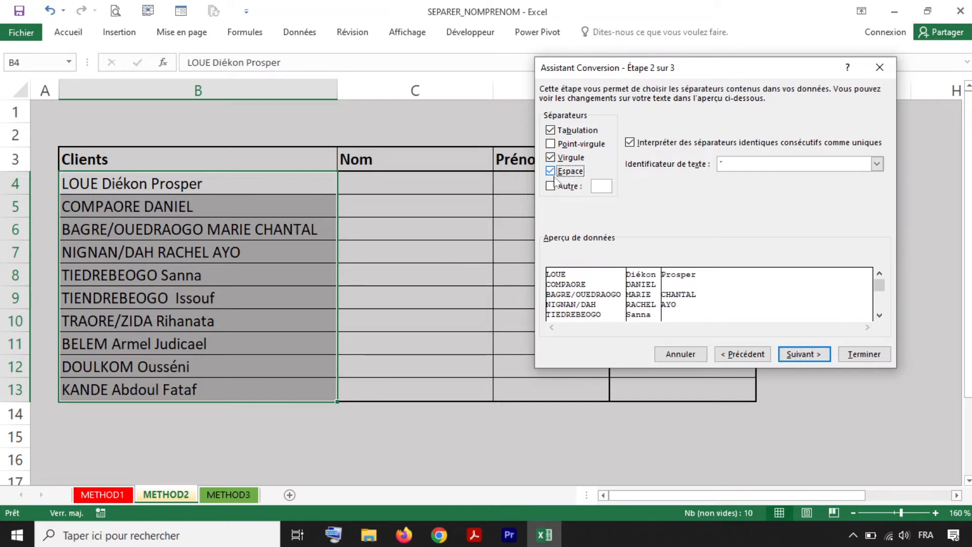
click(560, 187)
text(/)
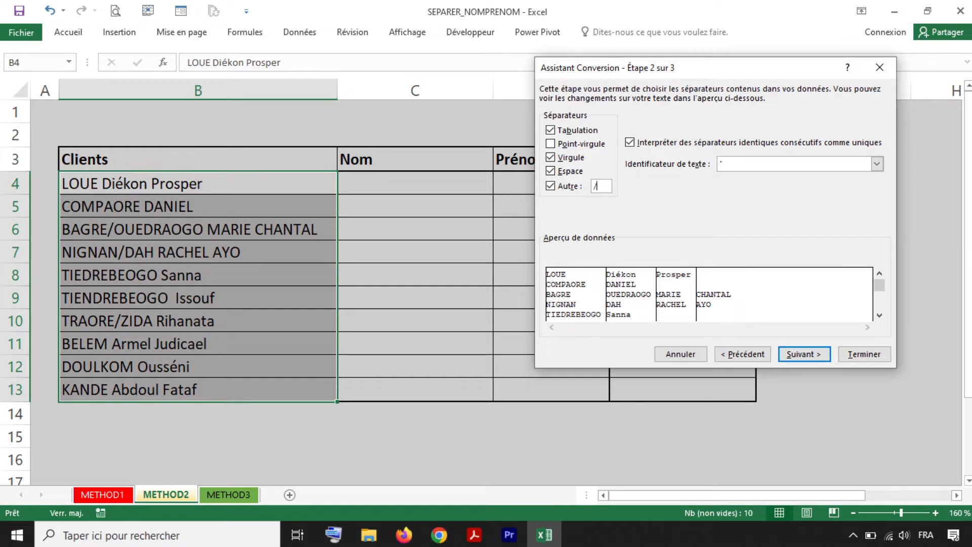
key(BackSpace)
click(553, 186)
click(551, 131)
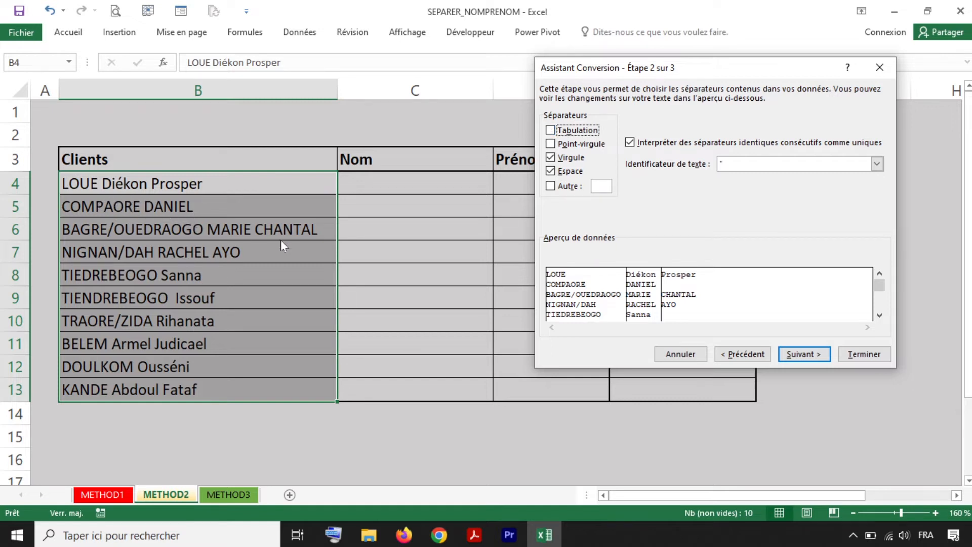
click(551, 158)
- Set the split destination to $C$4, finish, and confirm replacing existing contents
click(797, 356)
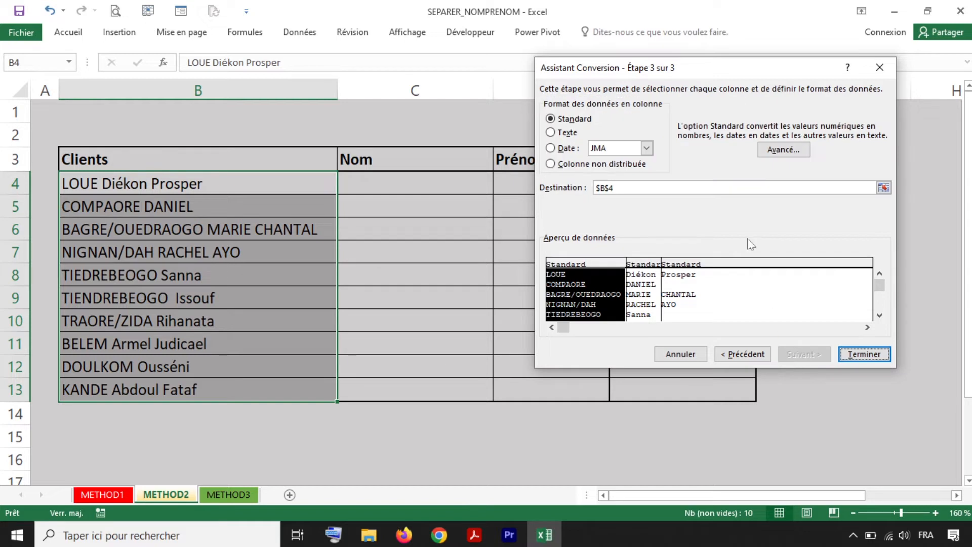
click(883, 187)
click(405, 181)
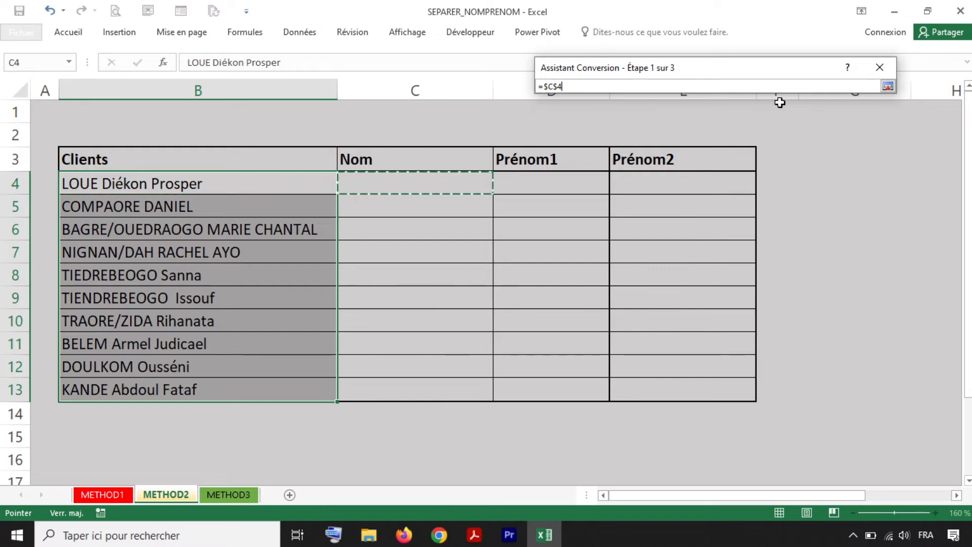
click(888, 86)
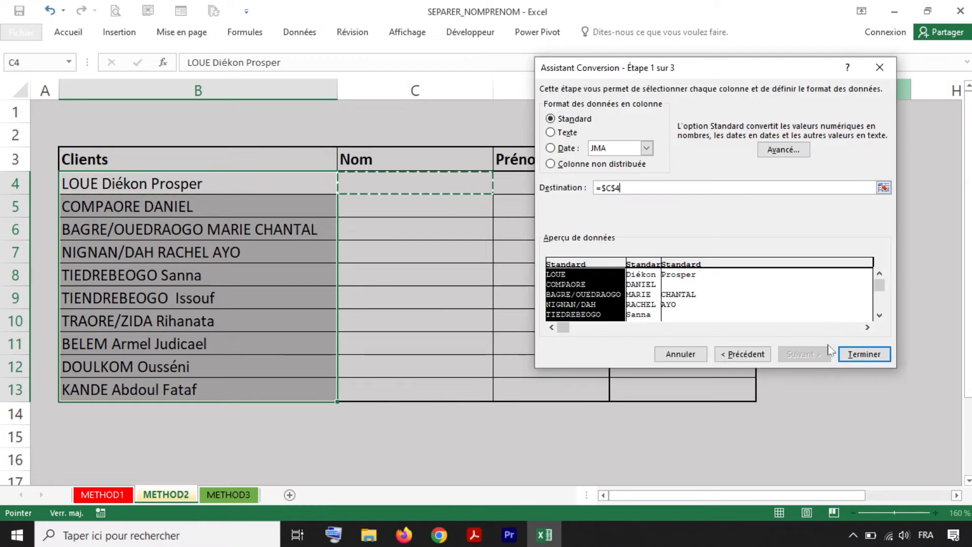
click(864, 354)
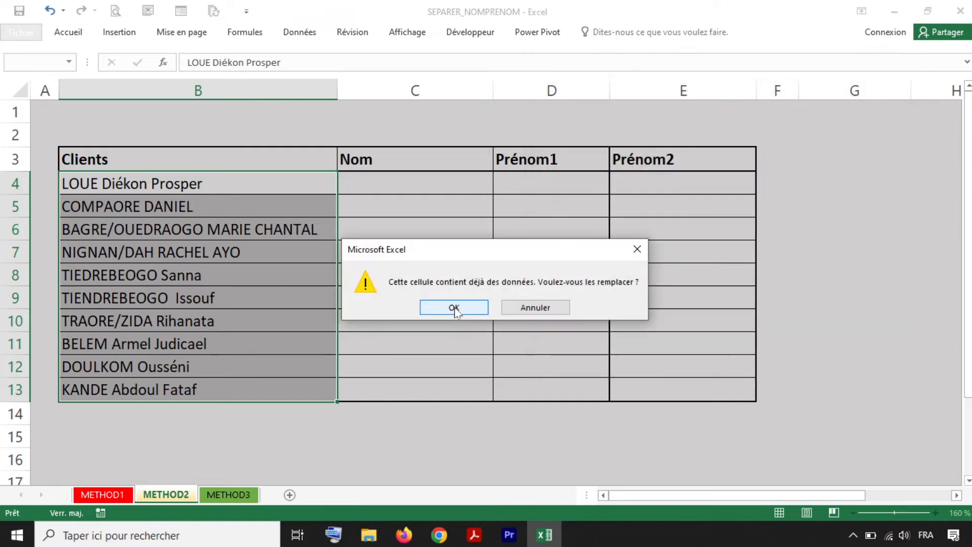
click(455, 307)
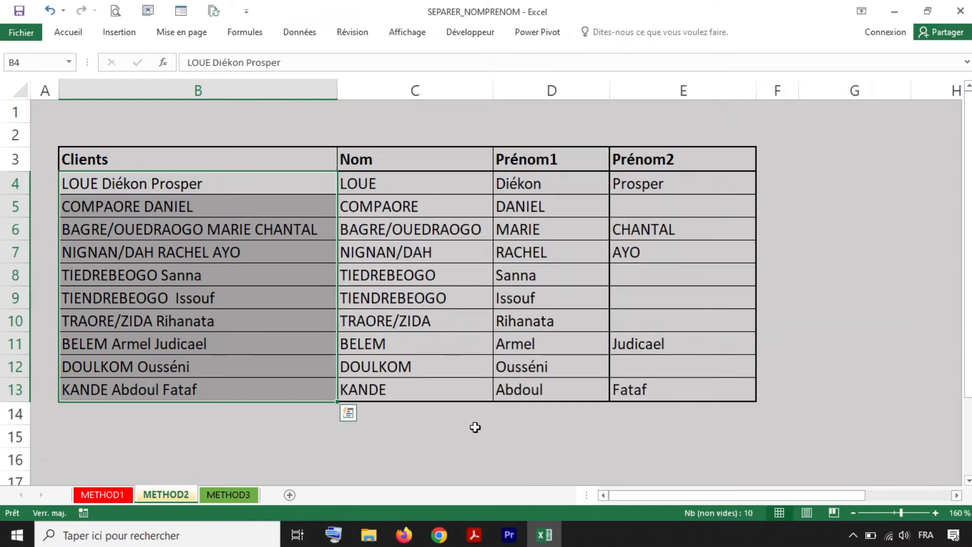
click(543, 393)
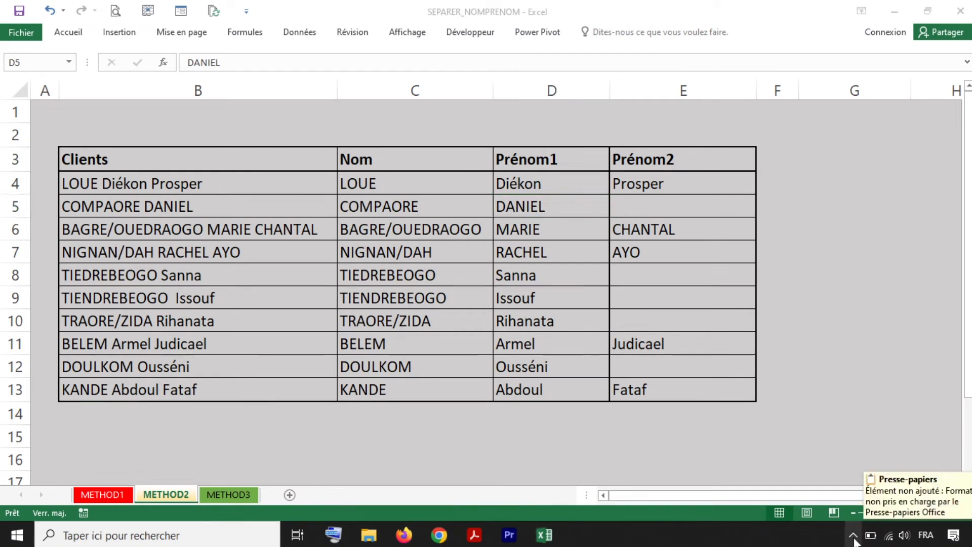
click(853, 537)
click(853, 537)
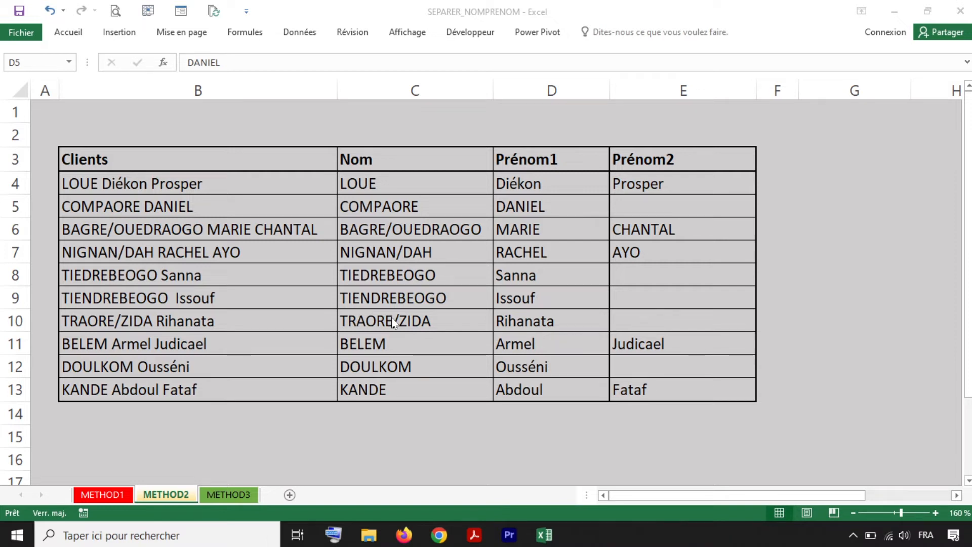
click(229, 494)
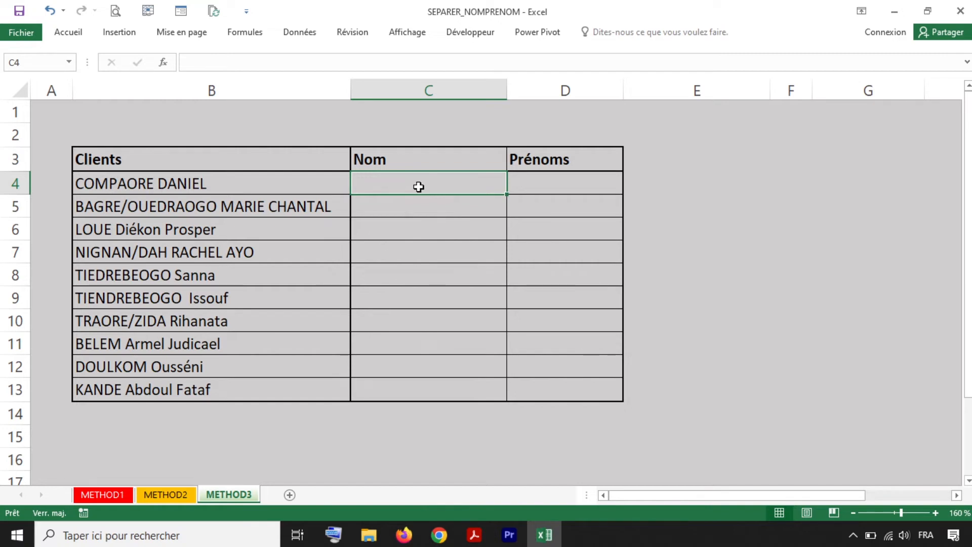
text(+)
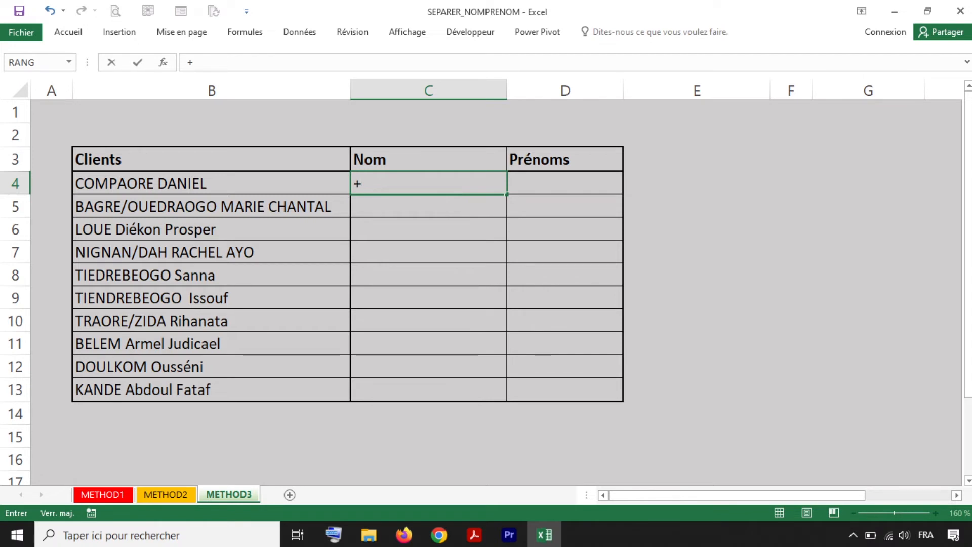
text(GAUCHE()
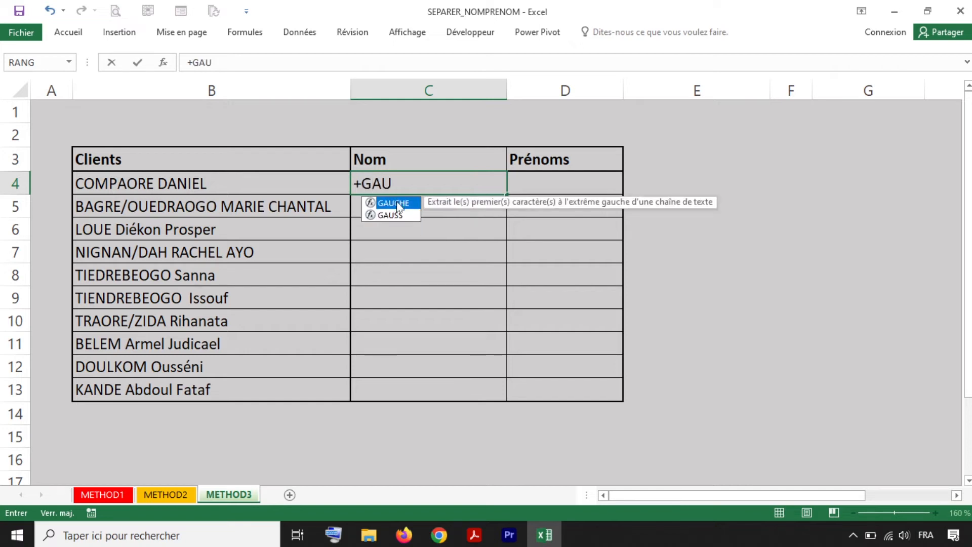
double_click(400, 202)
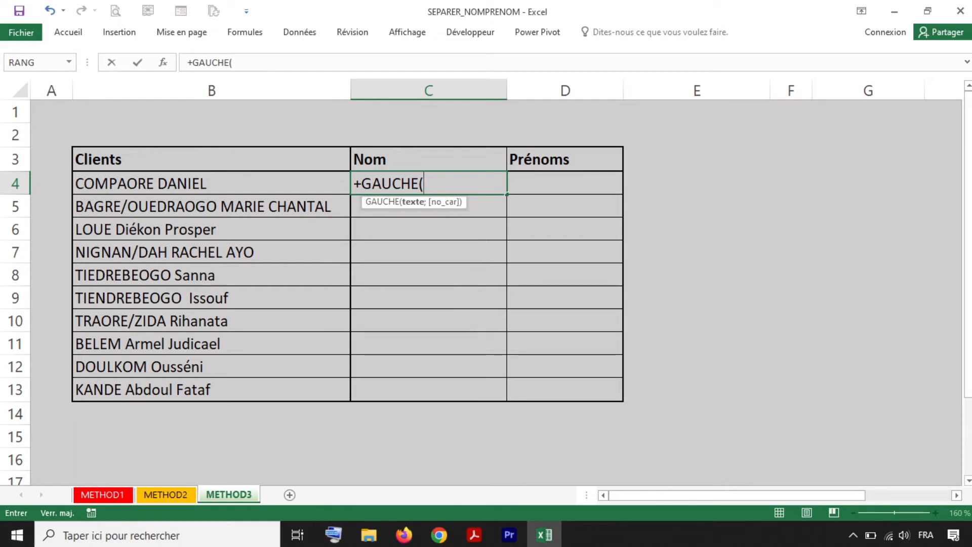
click(143, 186)
text(;)
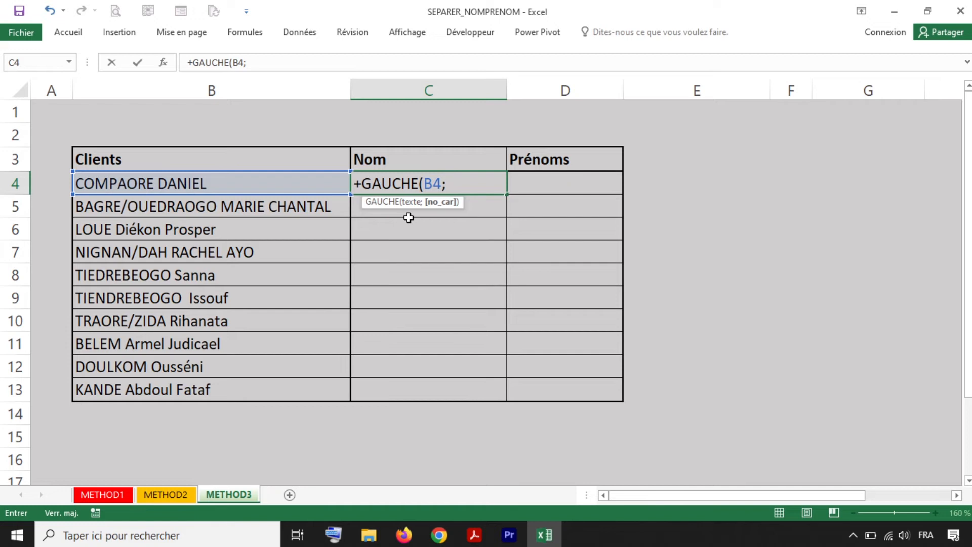
text(8))
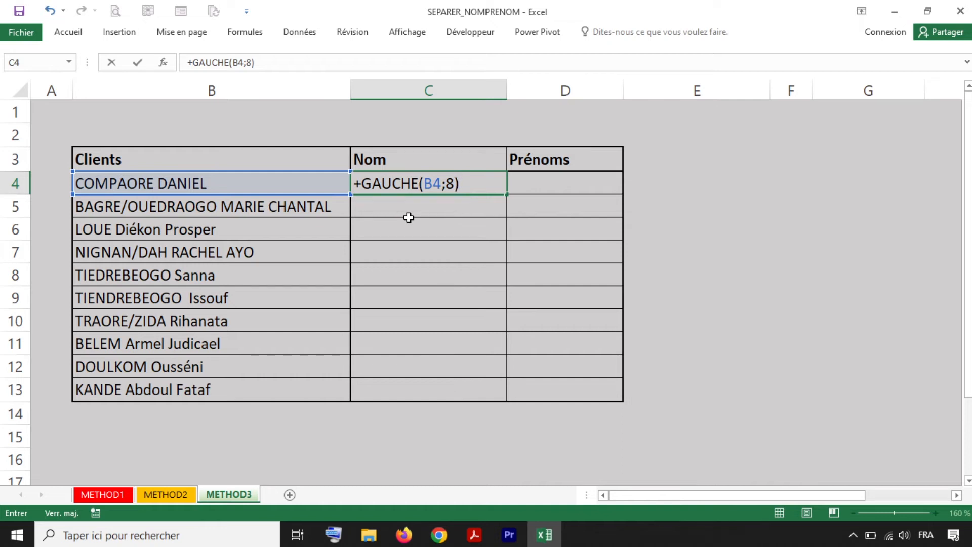
key(ctrl+Return)
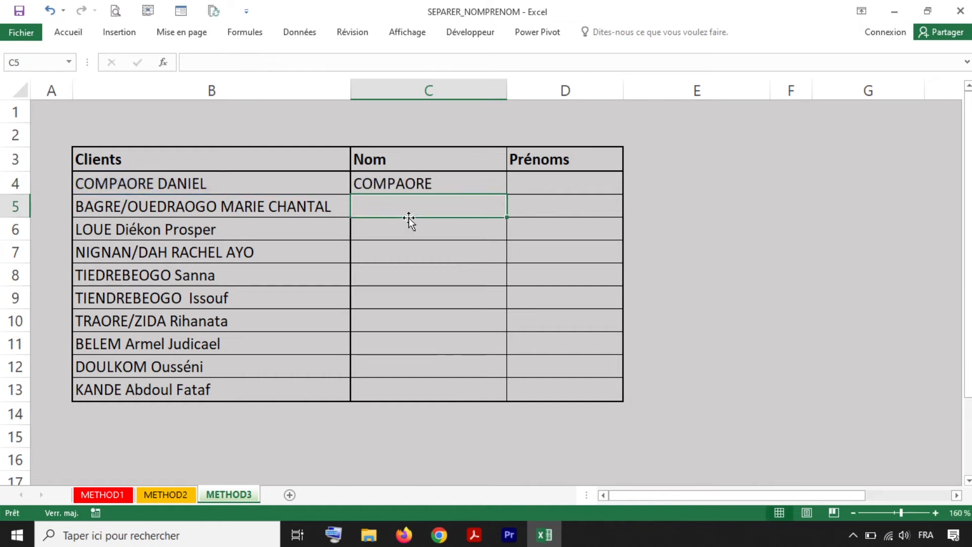
drag(507, 199, 518, 396)
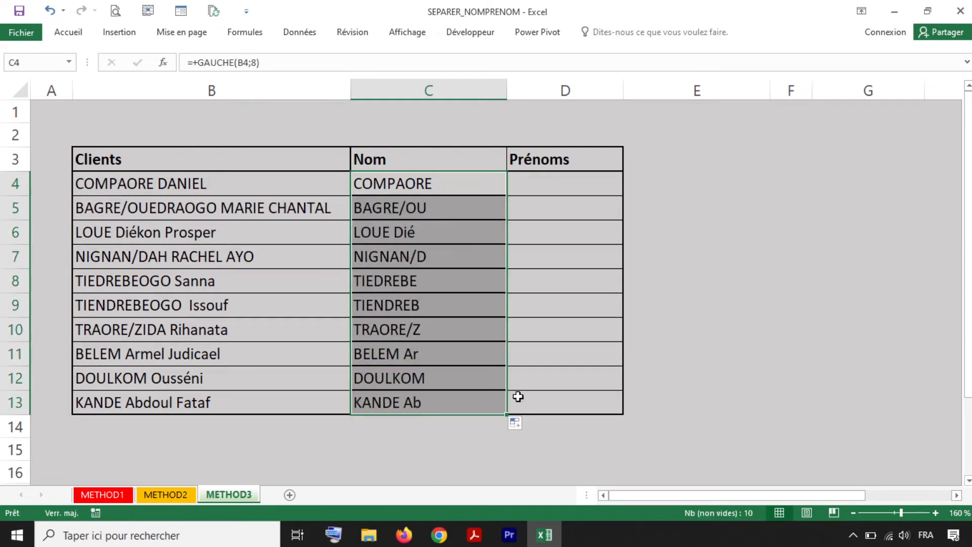
click(443, 209)
click(445, 239)
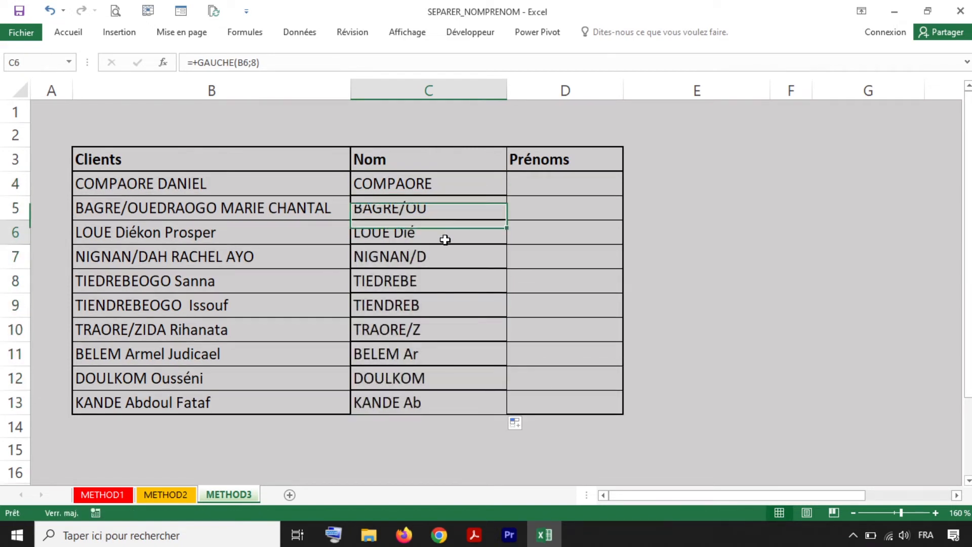
click(445, 259)
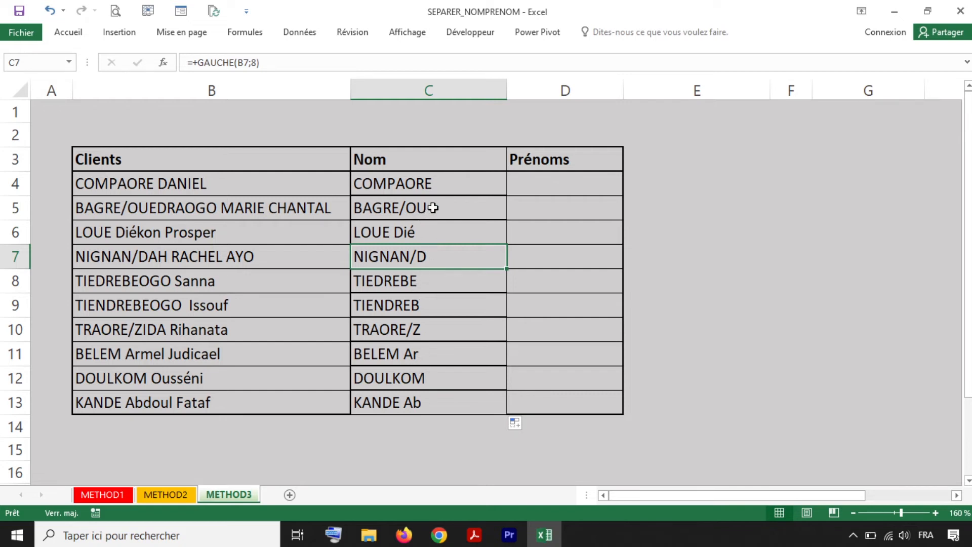
click(456, 205)
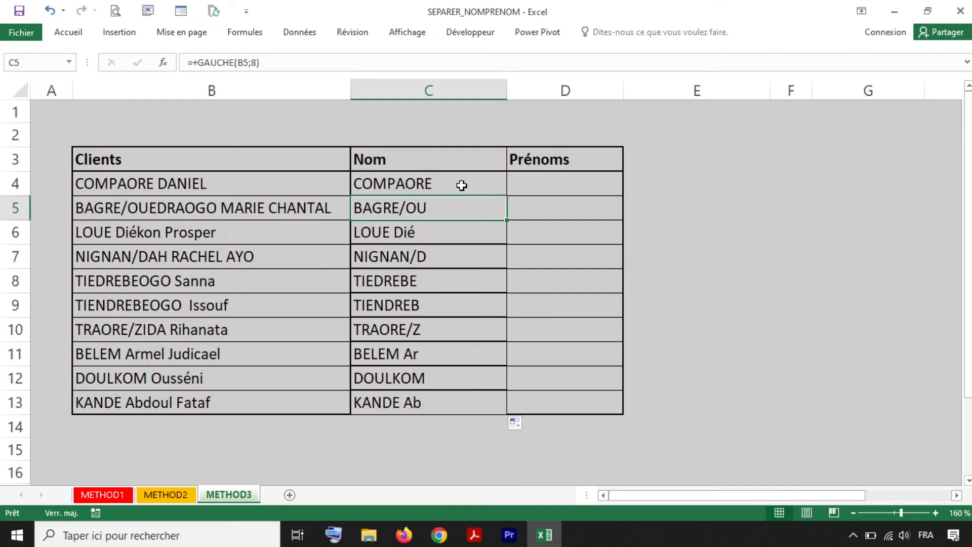
click(463, 183)
double_click(463, 184)
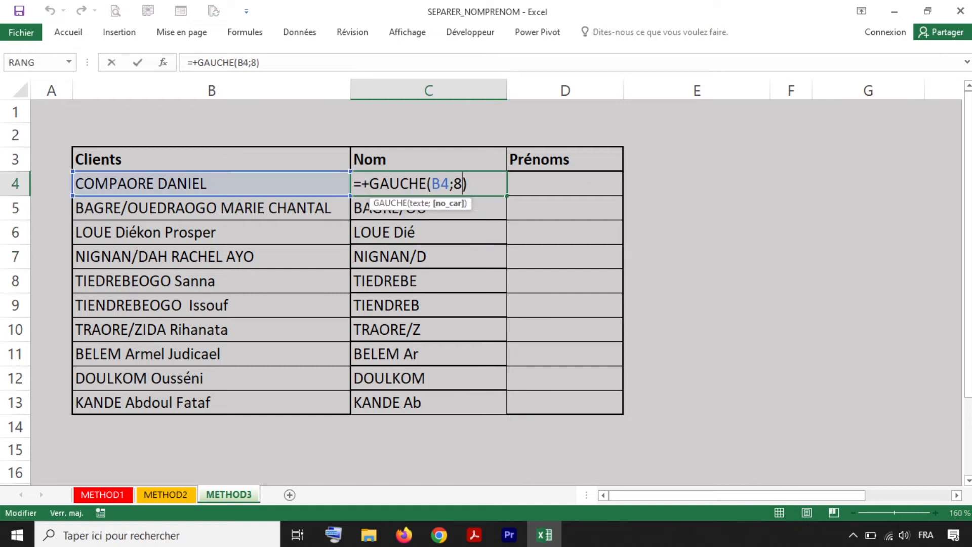
click(479, 211)
key(Escape)
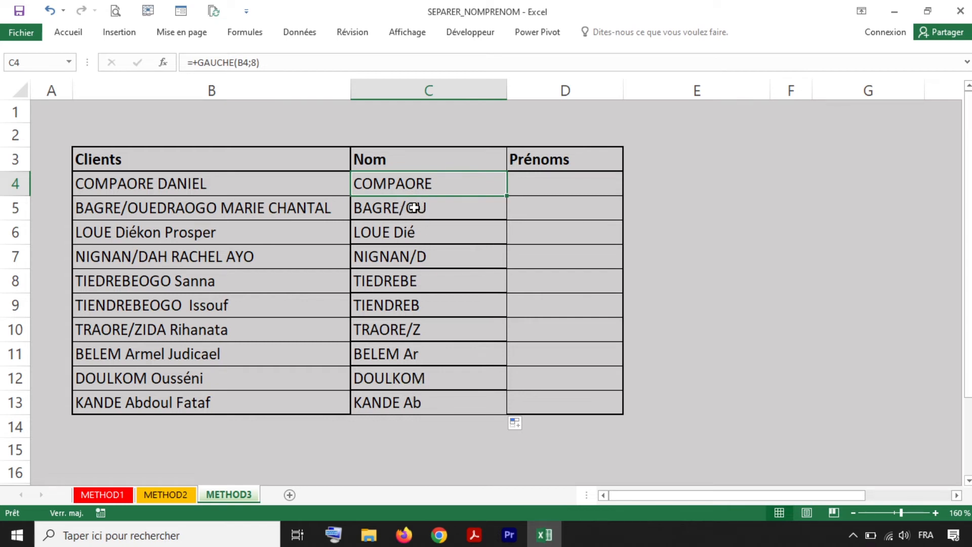
double_click(437, 181)
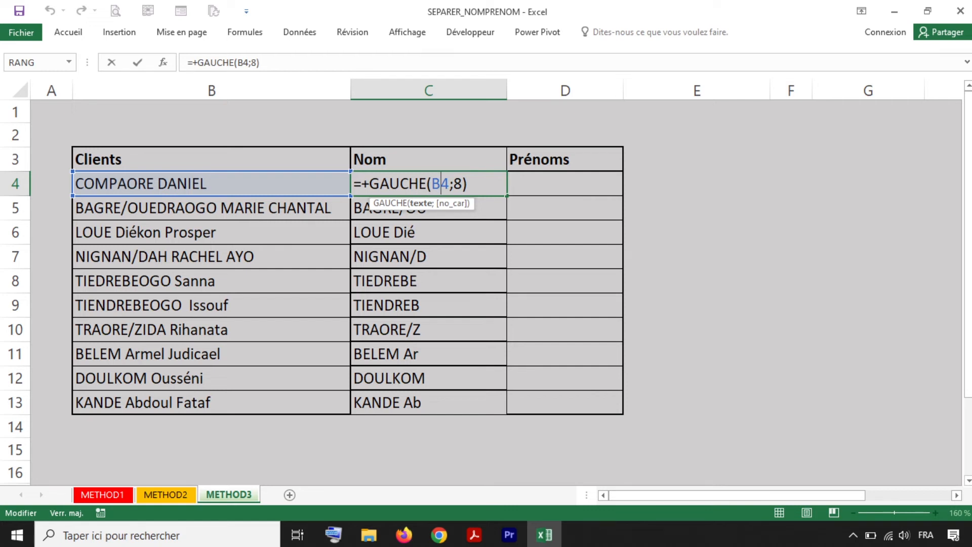
key(ctrl+Return)
- Enter +CHERCHE(" ";B4) in E4 to find the position of the first space
click(711, 187)
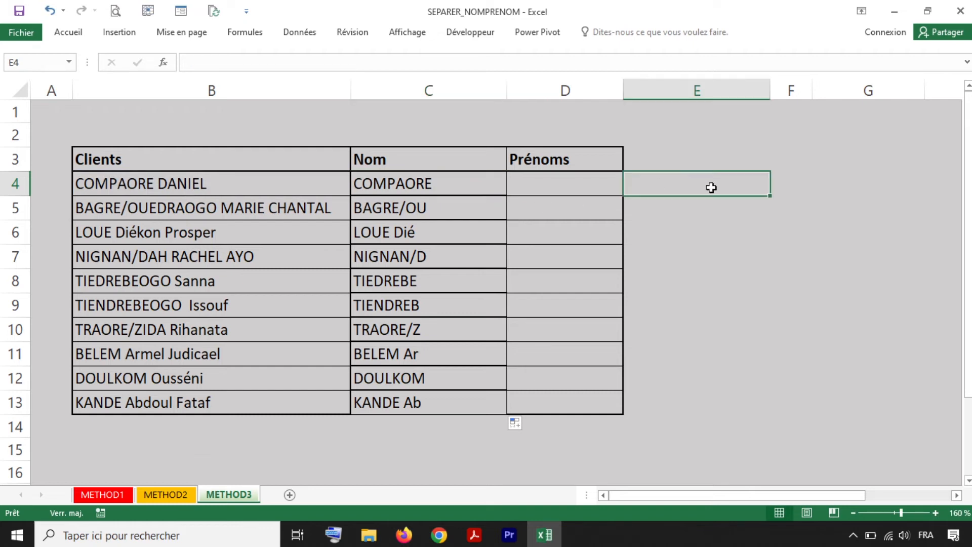
text(+)
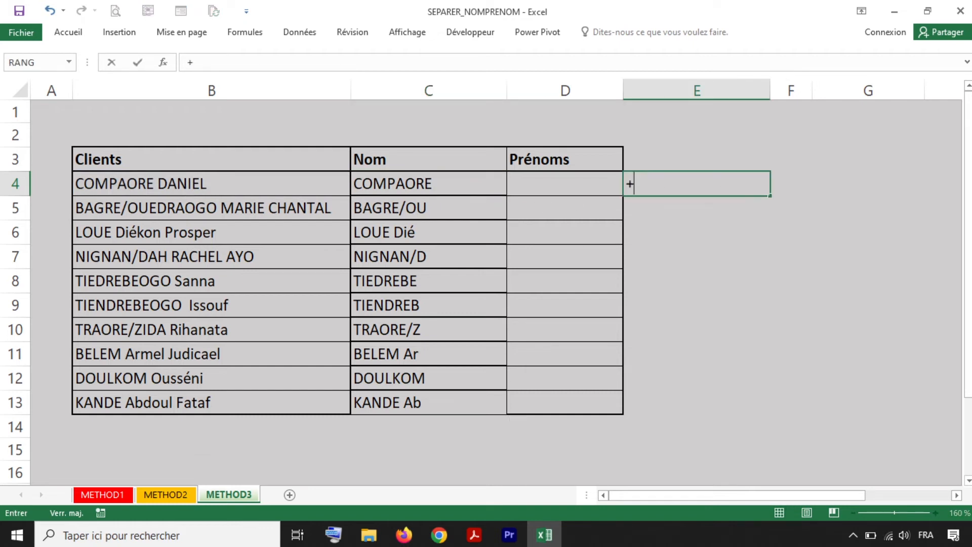
text(CHERC)
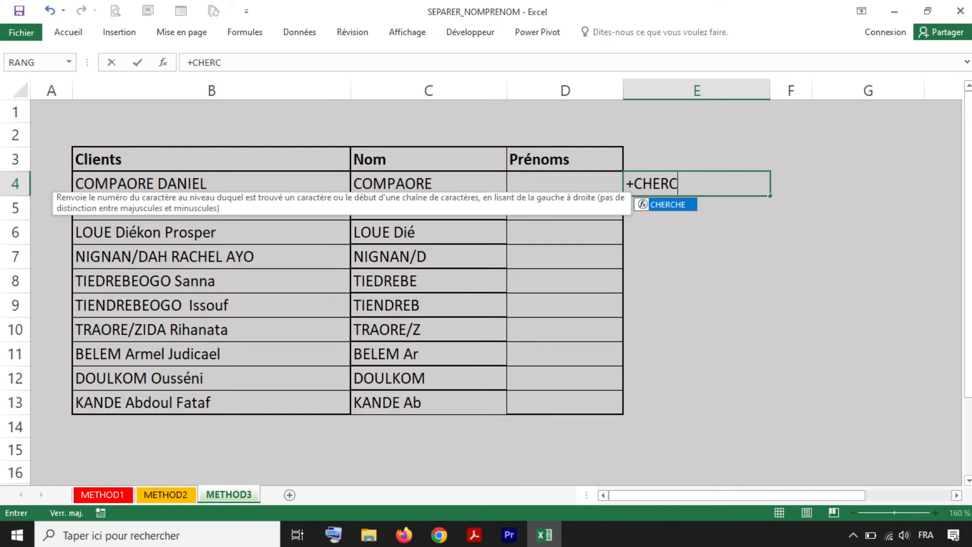
double_click(668, 204)
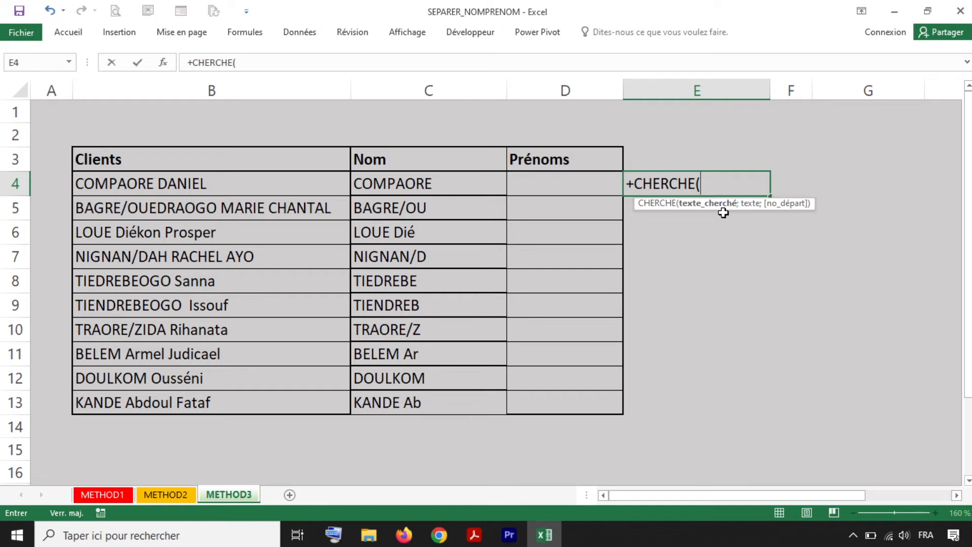
text(" ";)
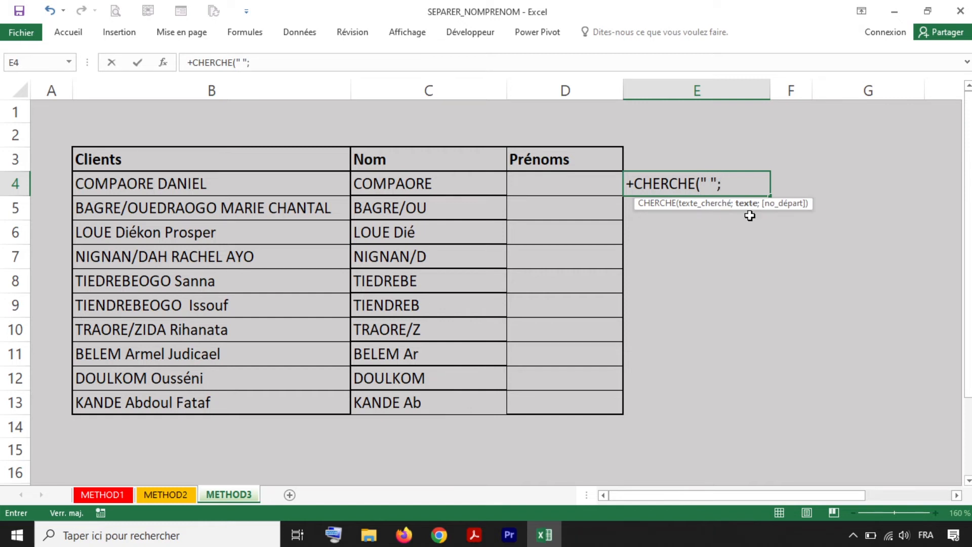
click(210, 191)
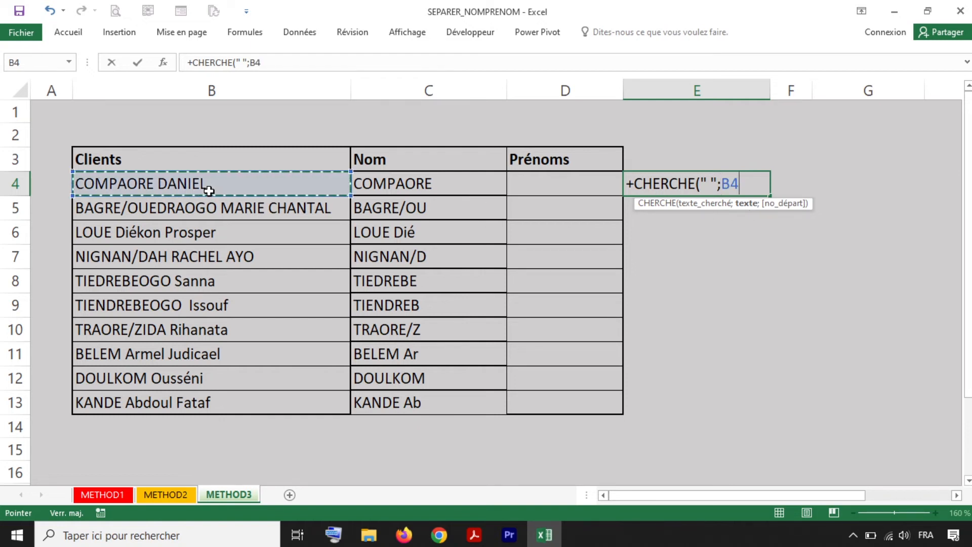
text())
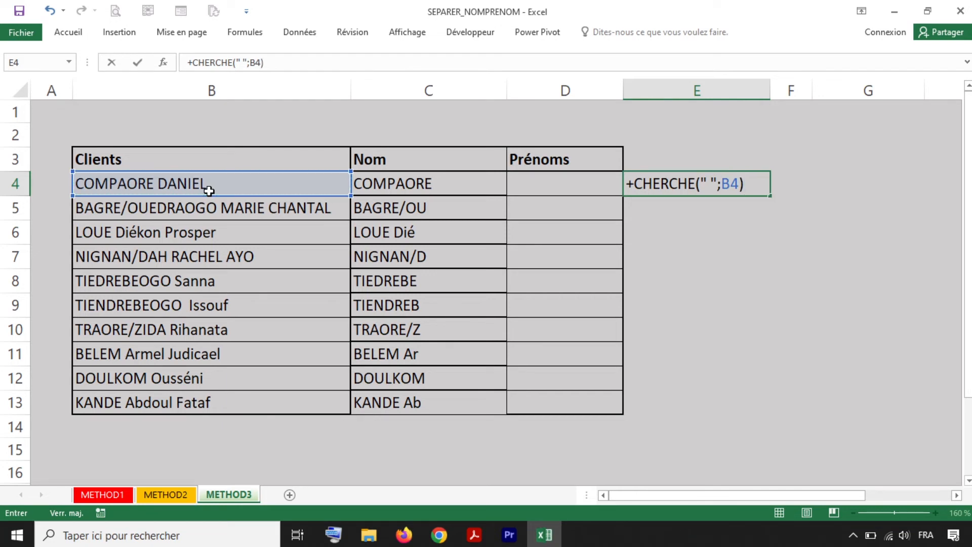
key(Return)
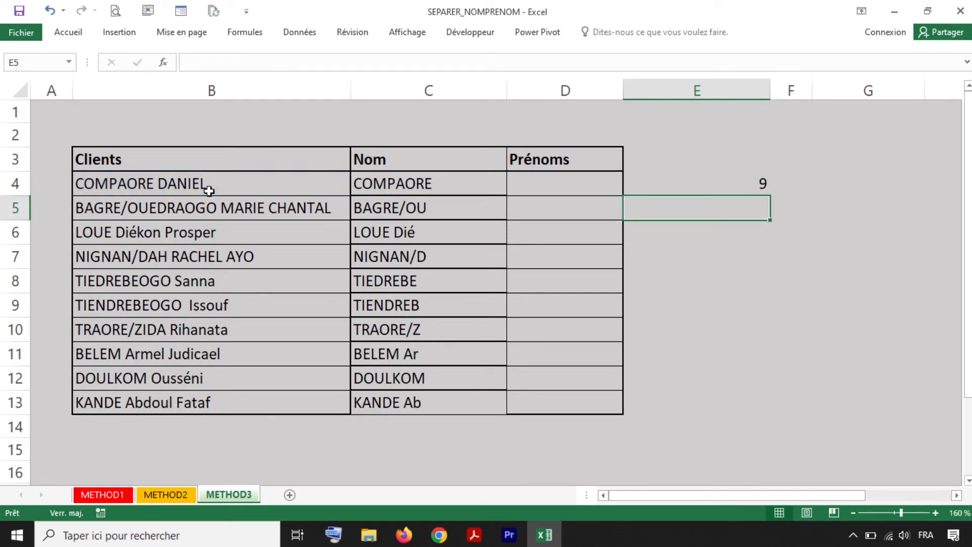
- Fill the E4 first-space formula down to E13, then open C4's formula for editing
click(718, 184)
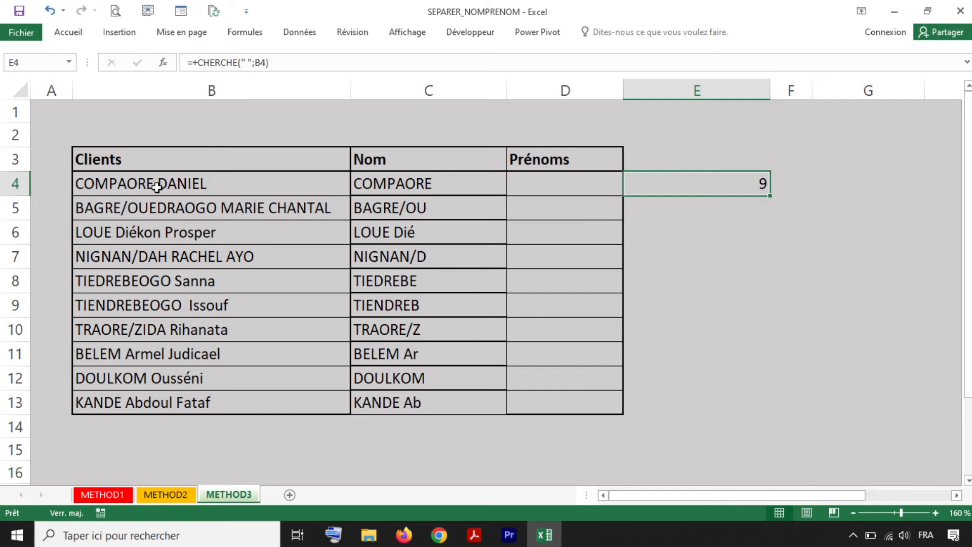
drag(769, 196, 783, 405)
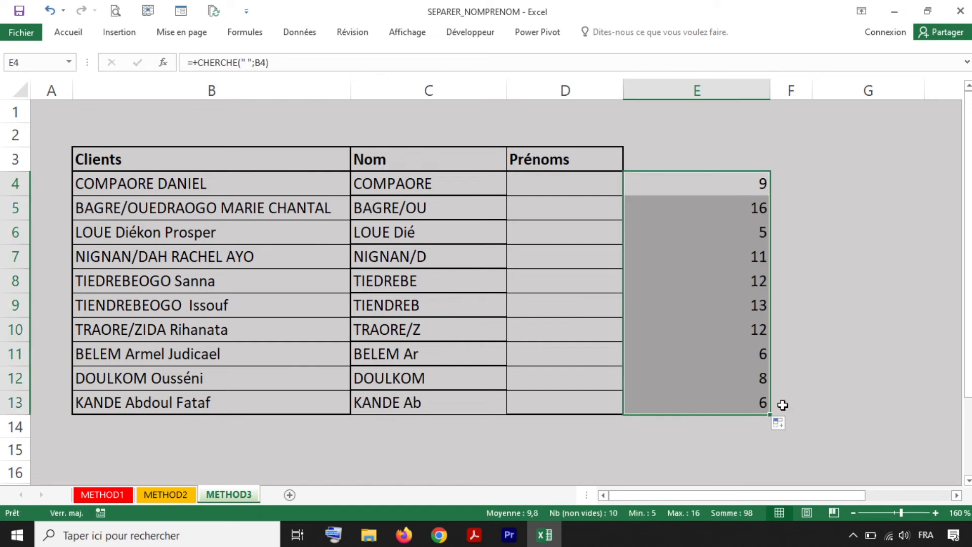
click(746, 189)
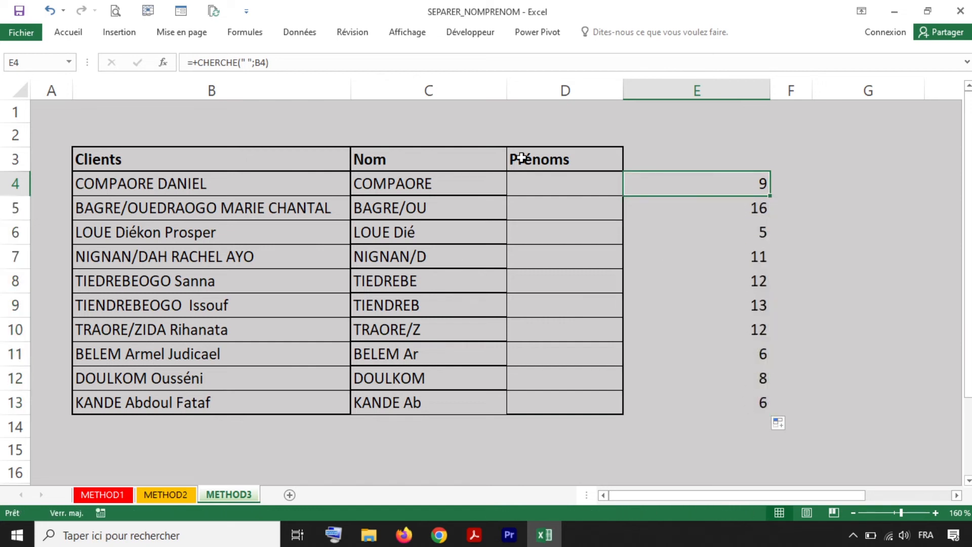
double_click(431, 193)
double_click(449, 185)
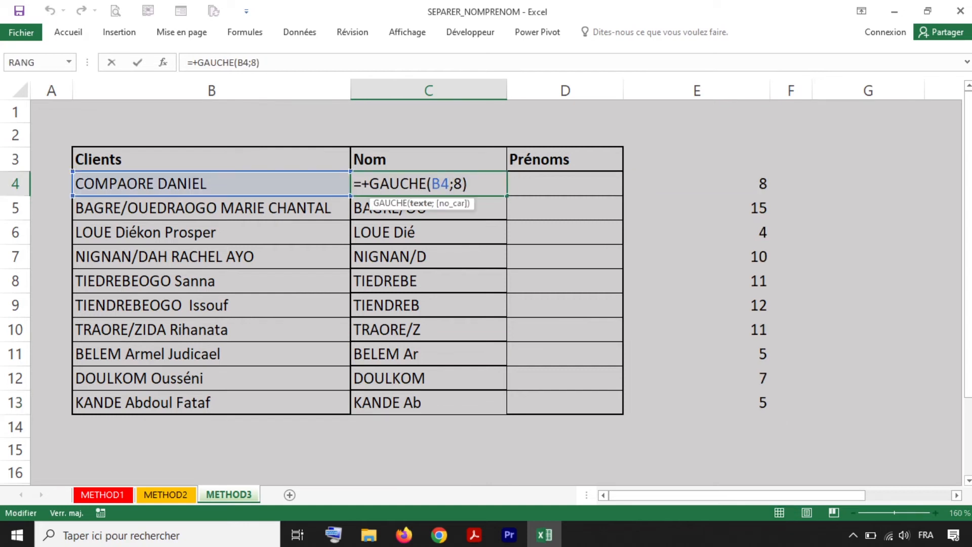
- Change C4 to =+GAUCHE(B4;CHERCHE(" ";B4)), replacing the fixed length 8
drag(454, 184, 461, 185)
click(462, 184)
key(BackSpace)
text(CHER)
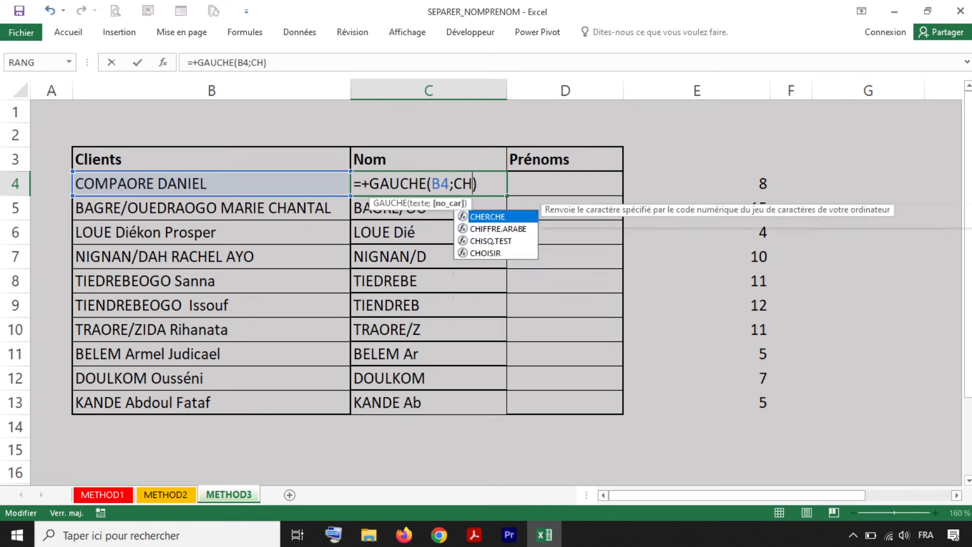
double_click(490, 219)
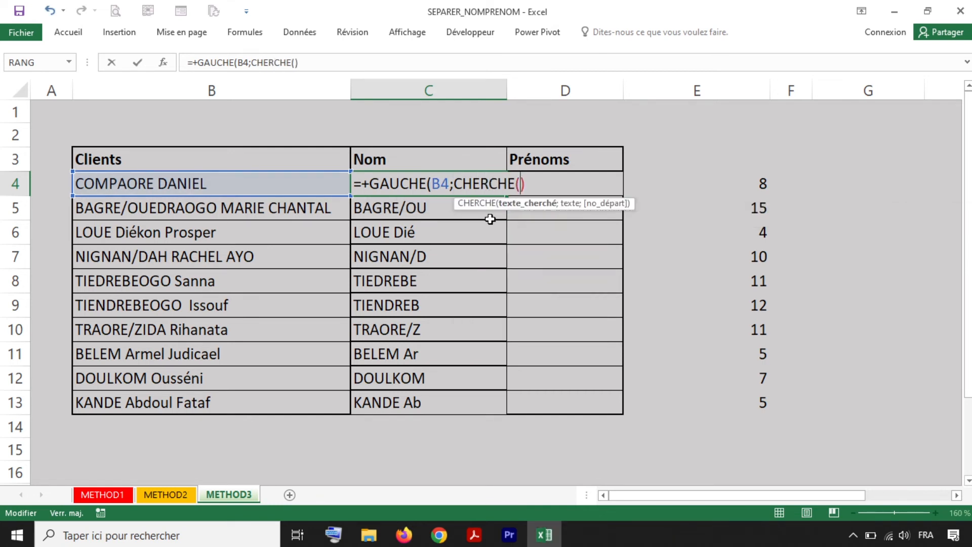
text(" ";)
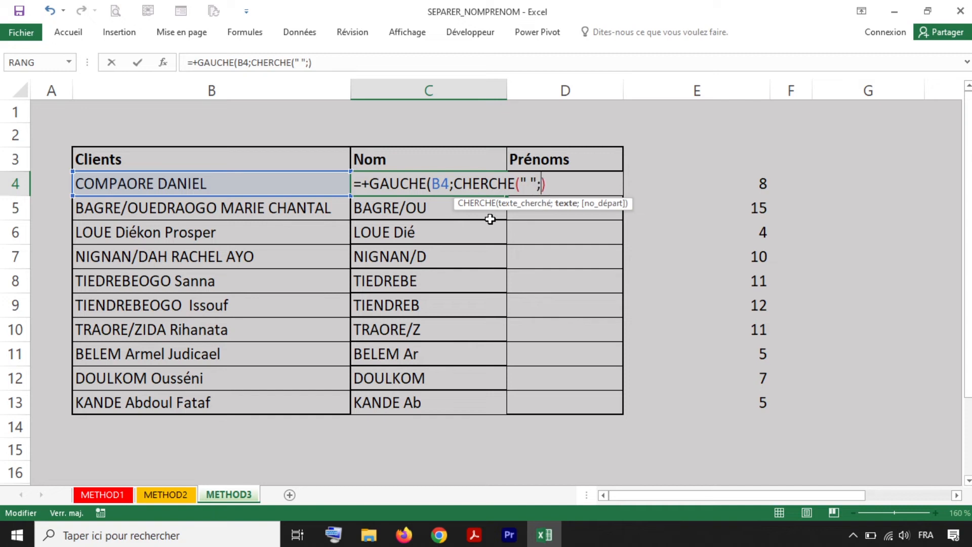
click(207, 178)
key(F2)
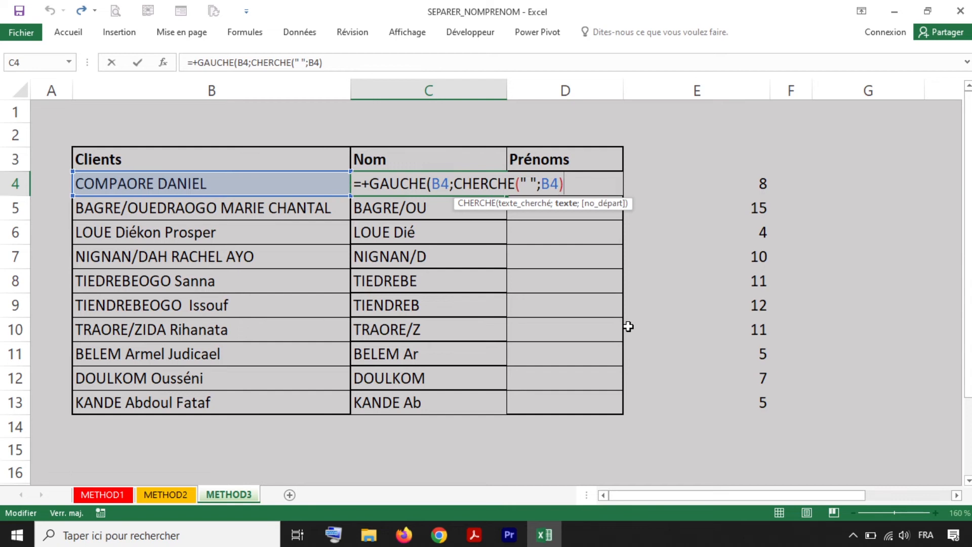
text())
key(Return)
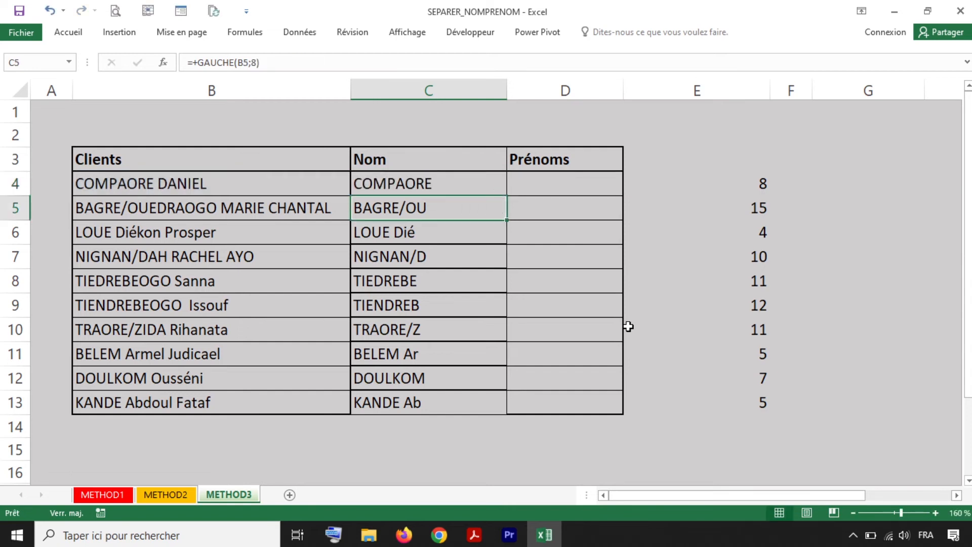
- Copy the new C4 surname formula down to C13
click(464, 185)
drag(506, 204, 497, 407)
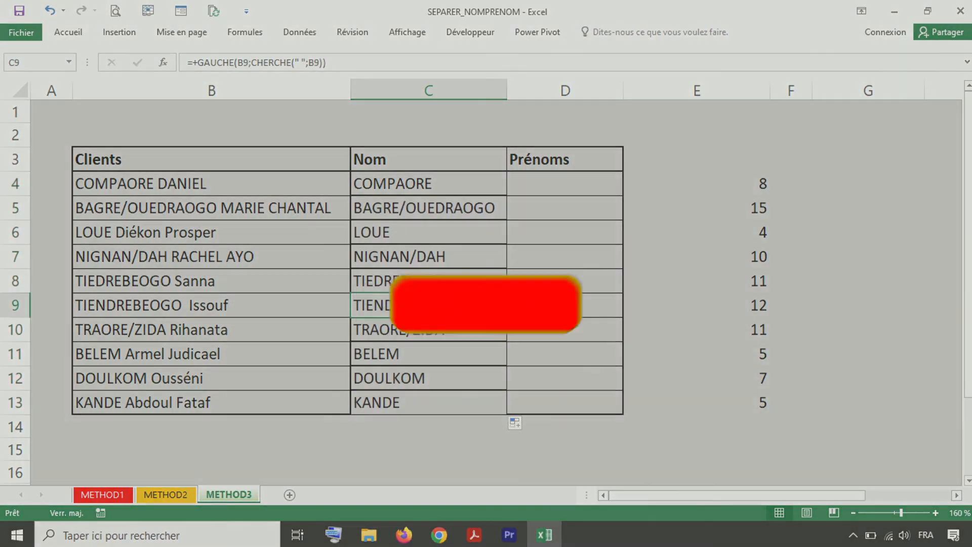
click(469, 181)
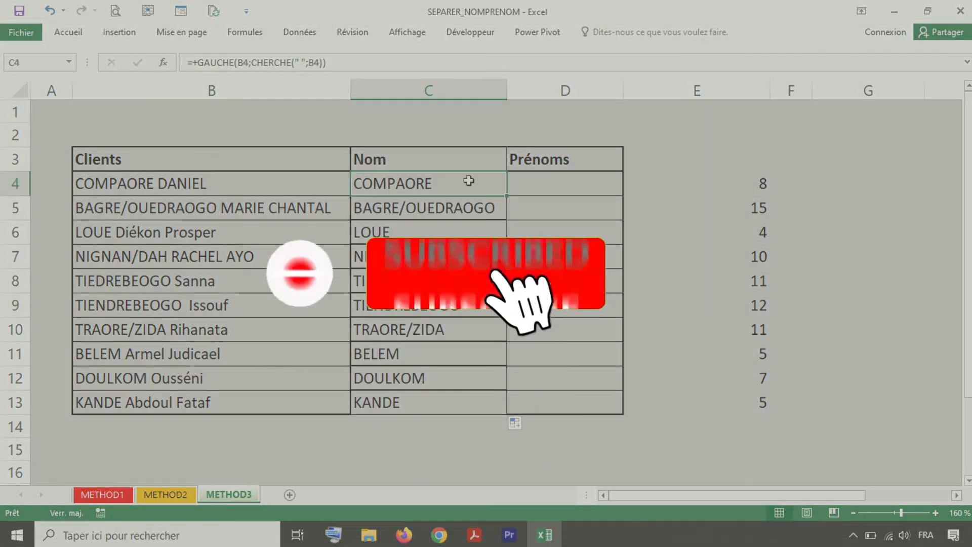
click(562, 187)
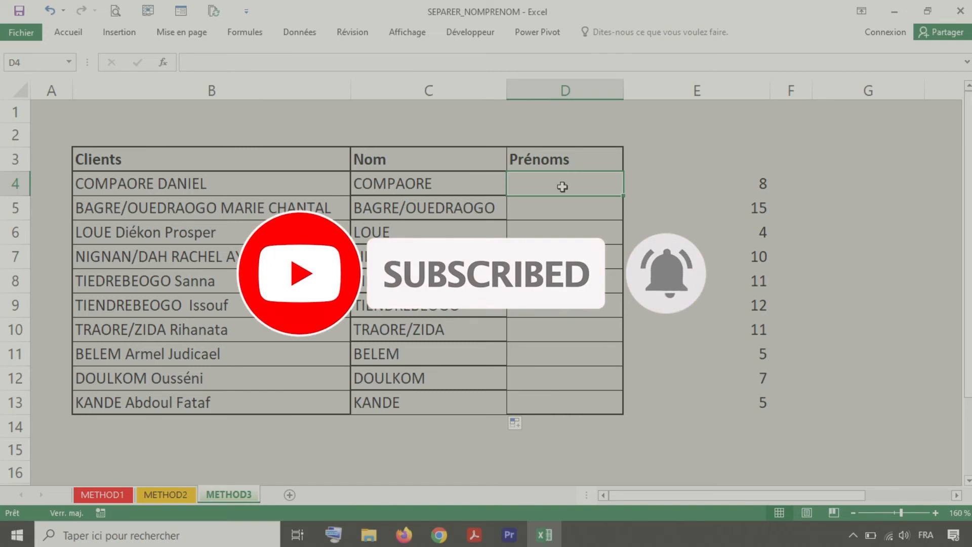
text(+)
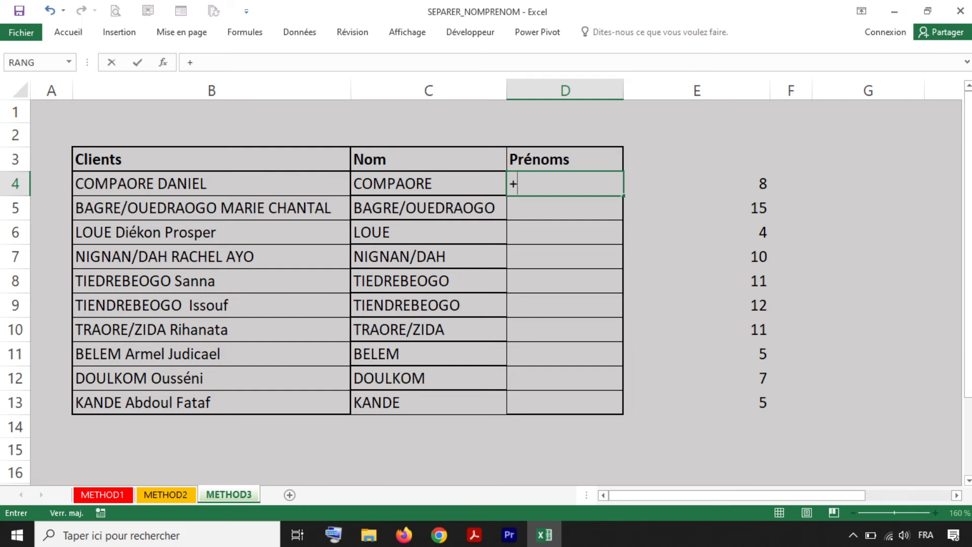
text(DROIT)
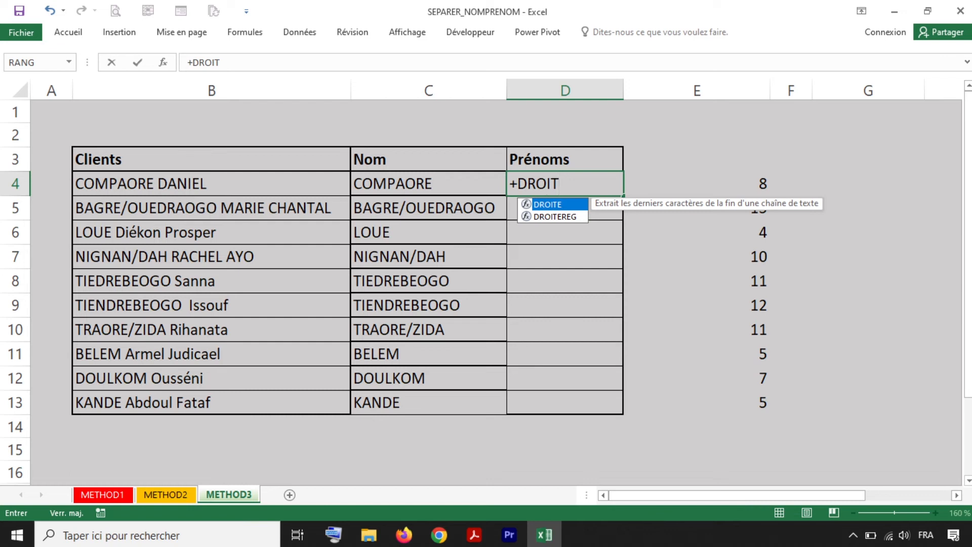
double_click(544, 204)
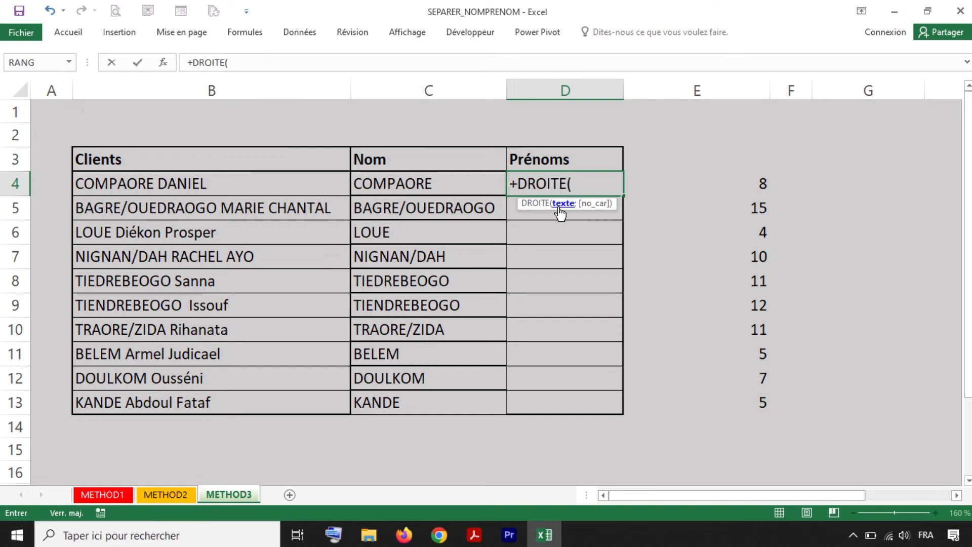
click(191, 185)
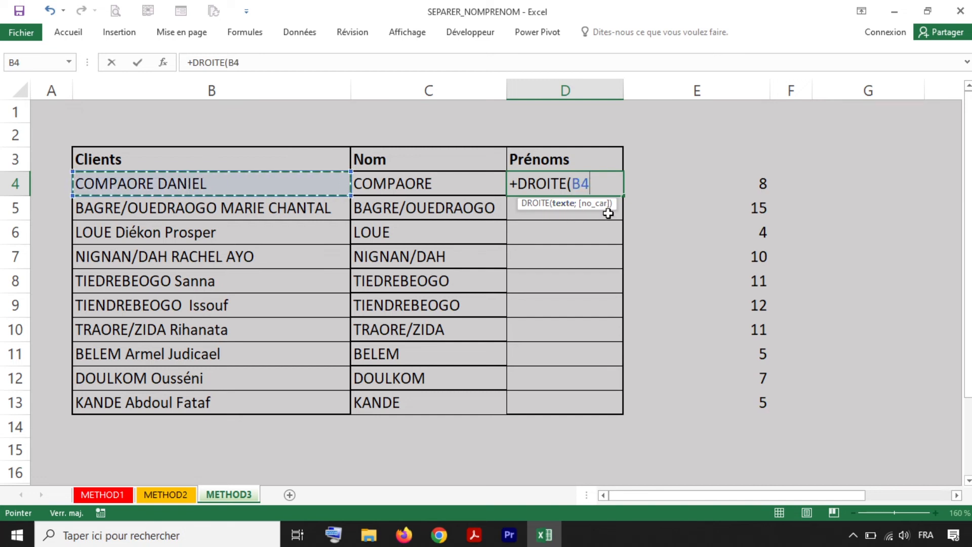
text(;)
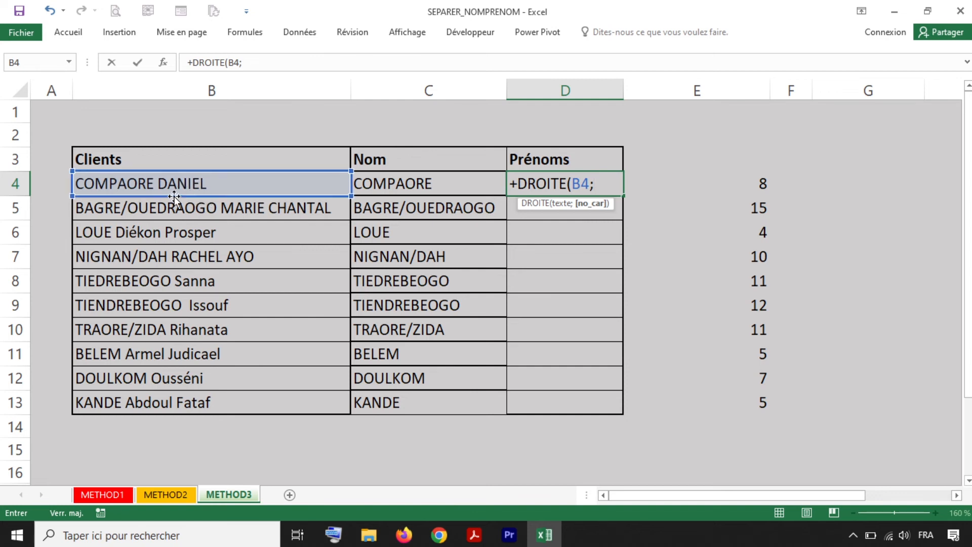
text(6)
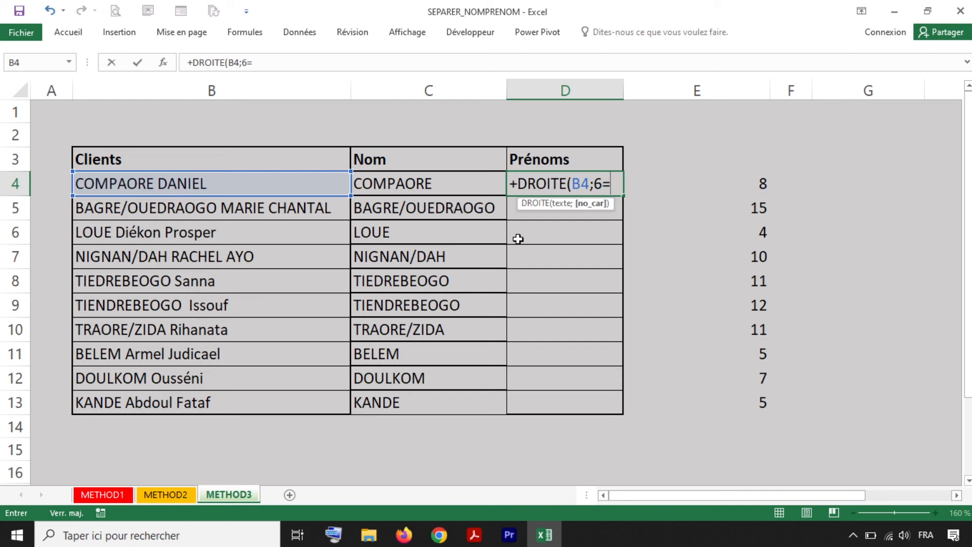
text())
key(Return)
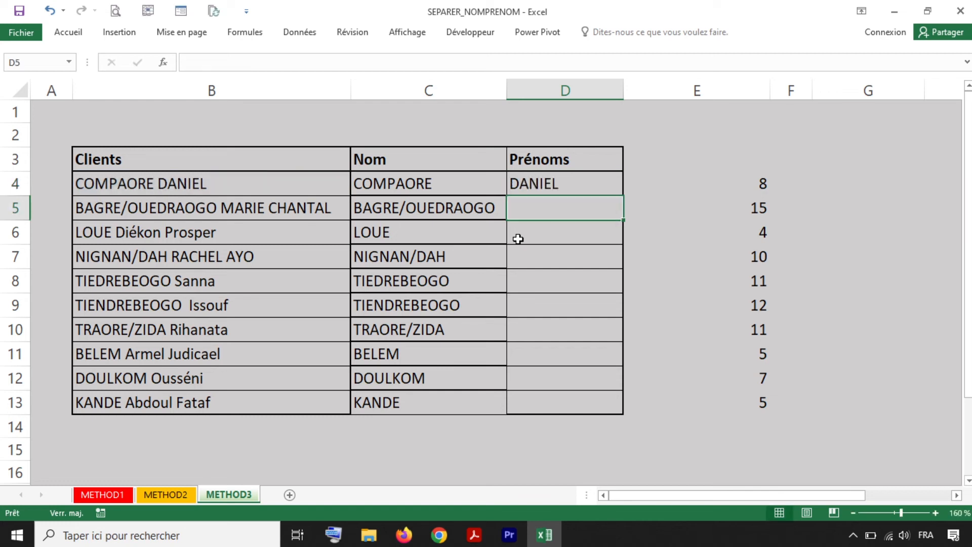
- Copy the DROITE(B4;6) formula from D4 down to D13
click(572, 184)
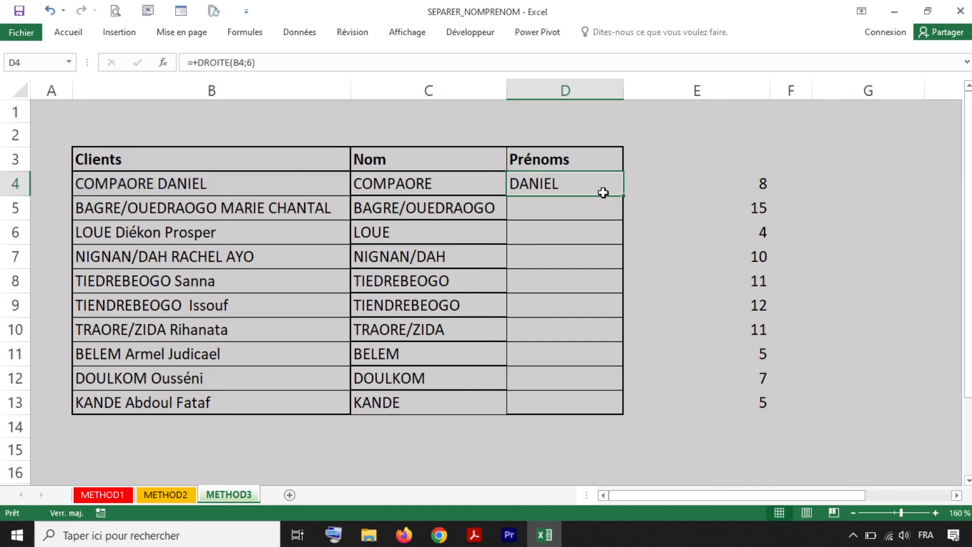
drag(623, 195, 633, 405)
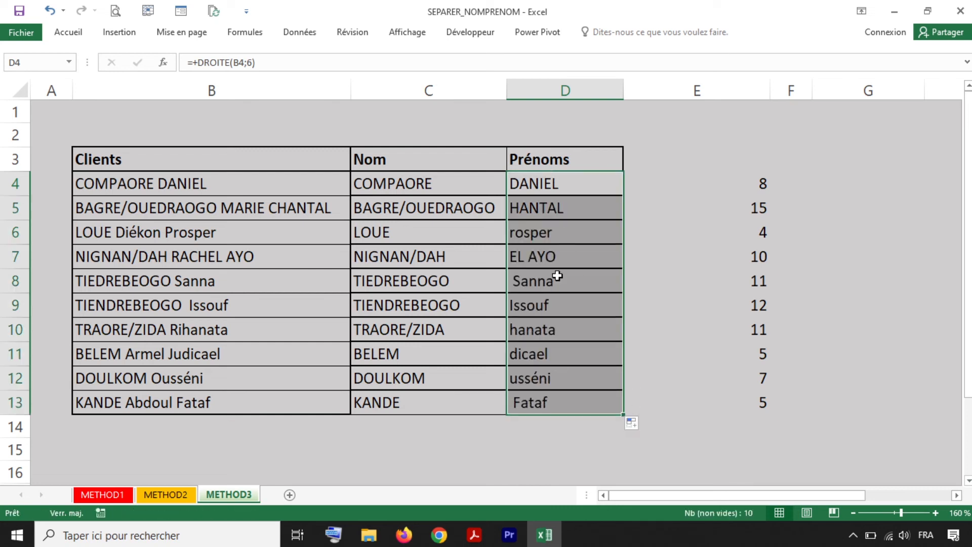
click(567, 183)
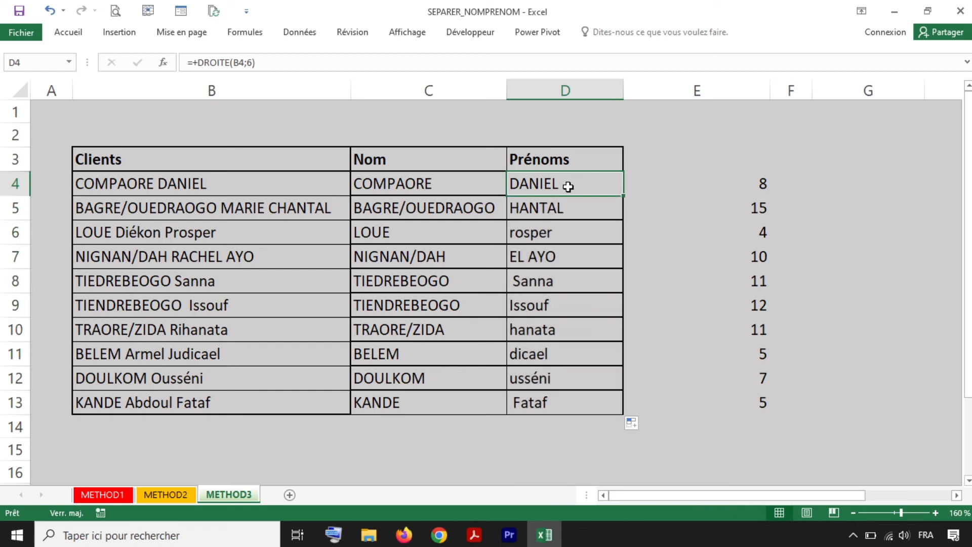
- Review the D4 formula and E4's CHERCHE(" ";B4)-1 formula without changing them
double_click(559, 183)
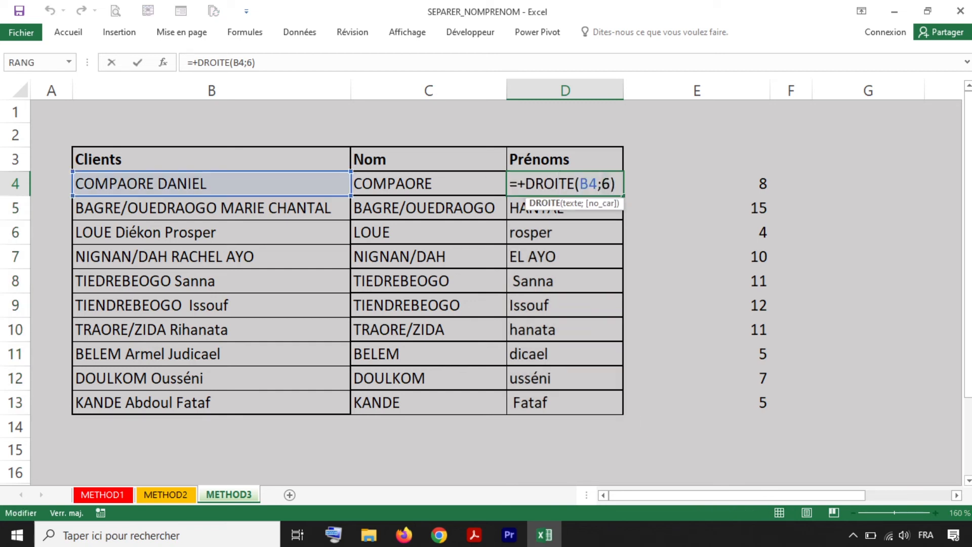
click(611, 184)
click(599, 183)
key(Escape)
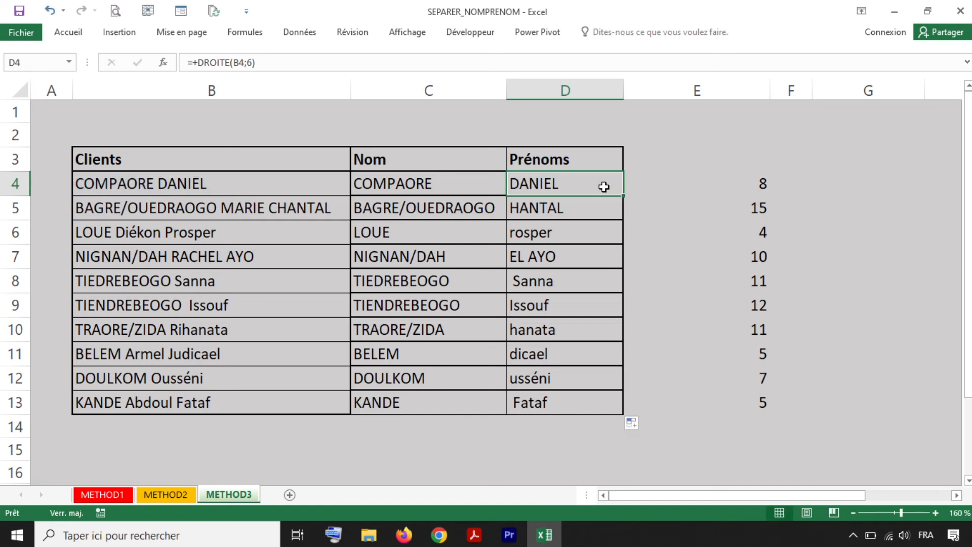
click(667, 185)
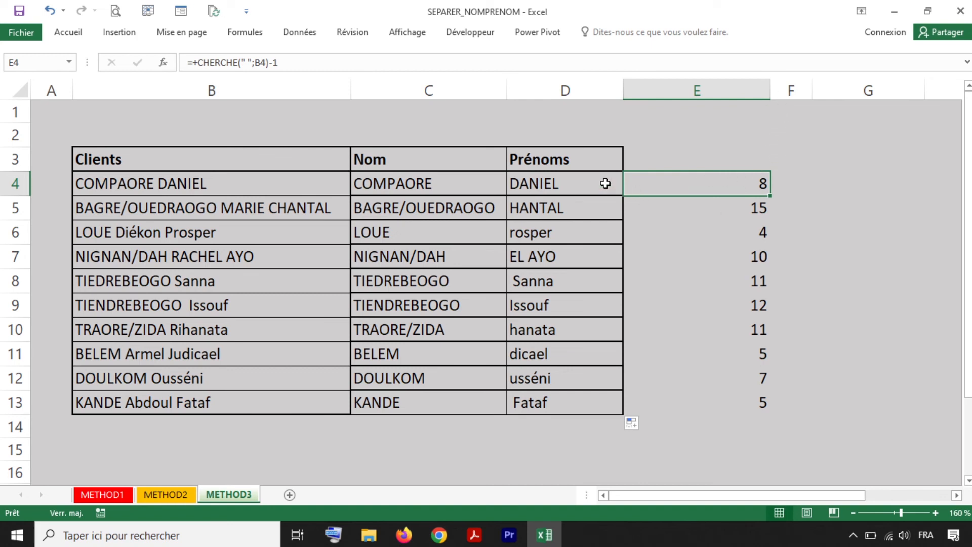
click(565, 186)
- Replace D4's count 6 with NBCAR(B4)-CHERCHE(" ";B4) to return everything after the space
double_click(567, 183)
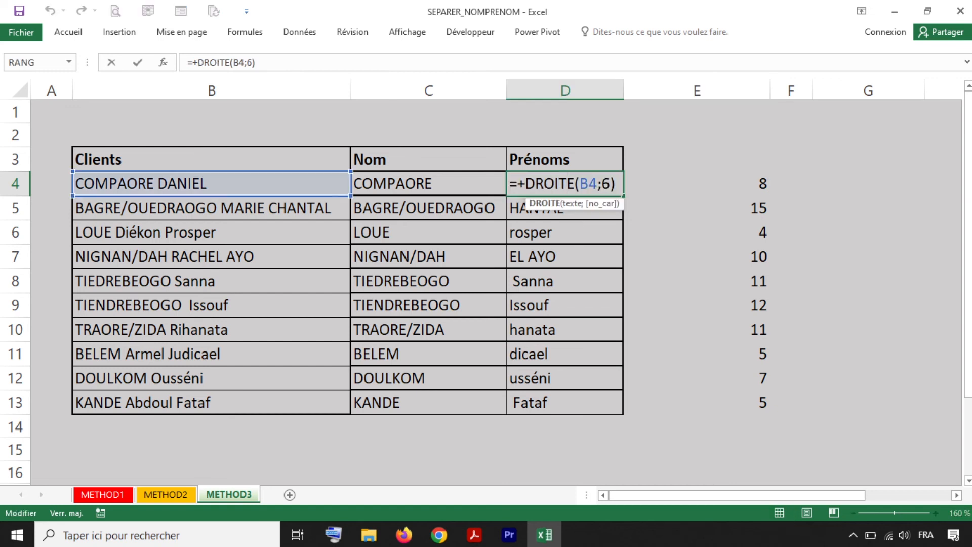
key(Left)
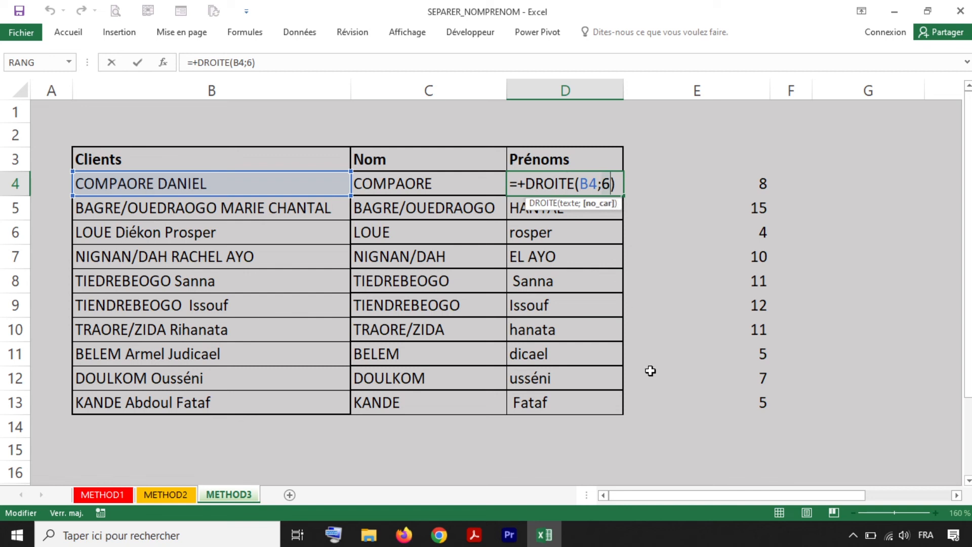
key(BackSpace)
text(NB)
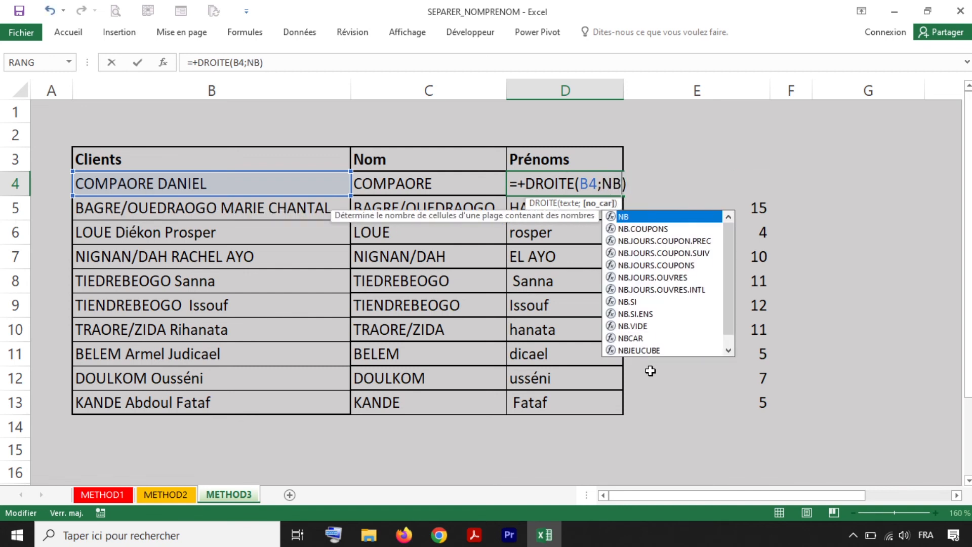
text(CA)
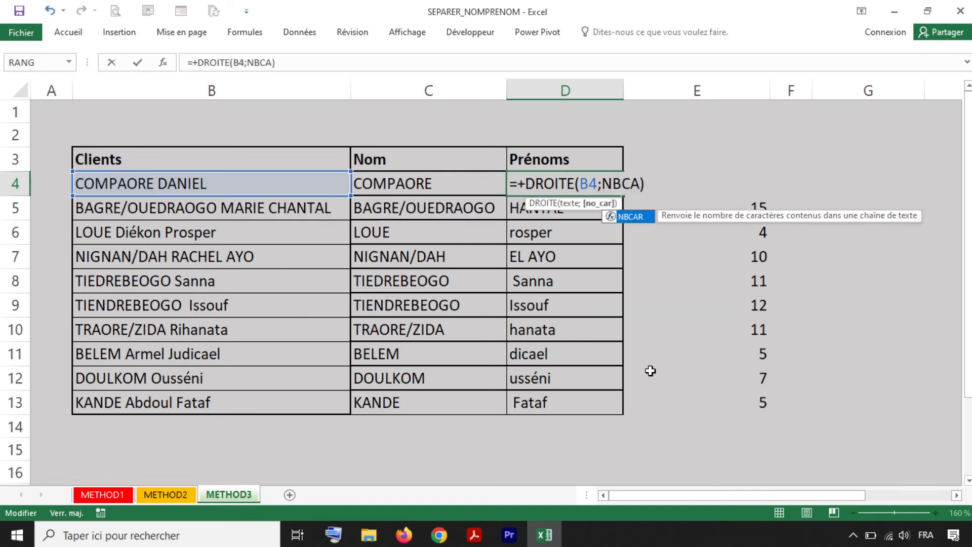
double_click(636, 218)
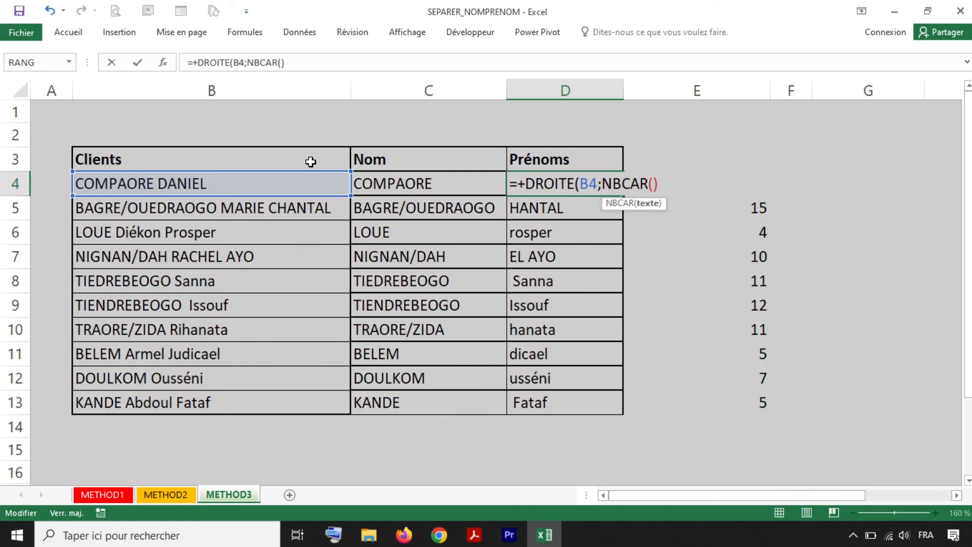
click(208, 184)
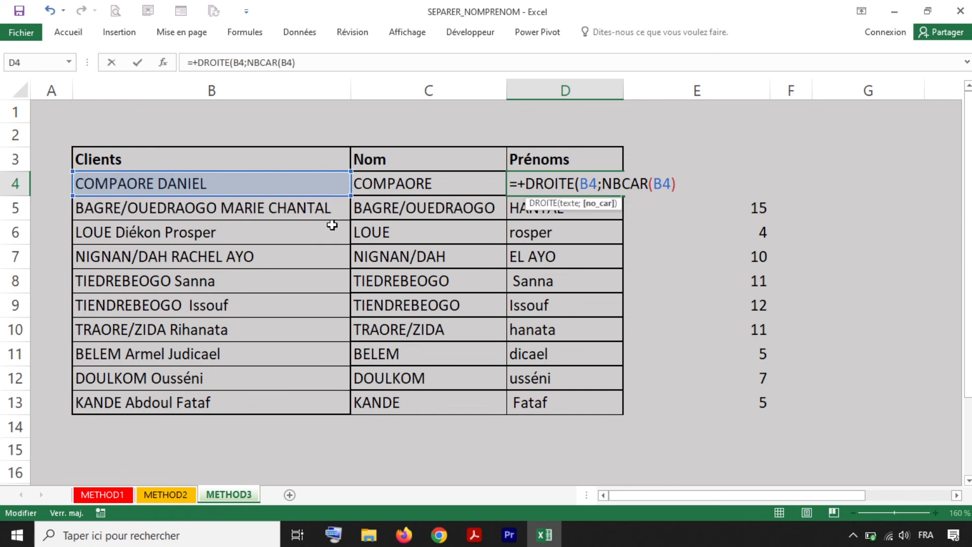
text(-)
text(CHE)
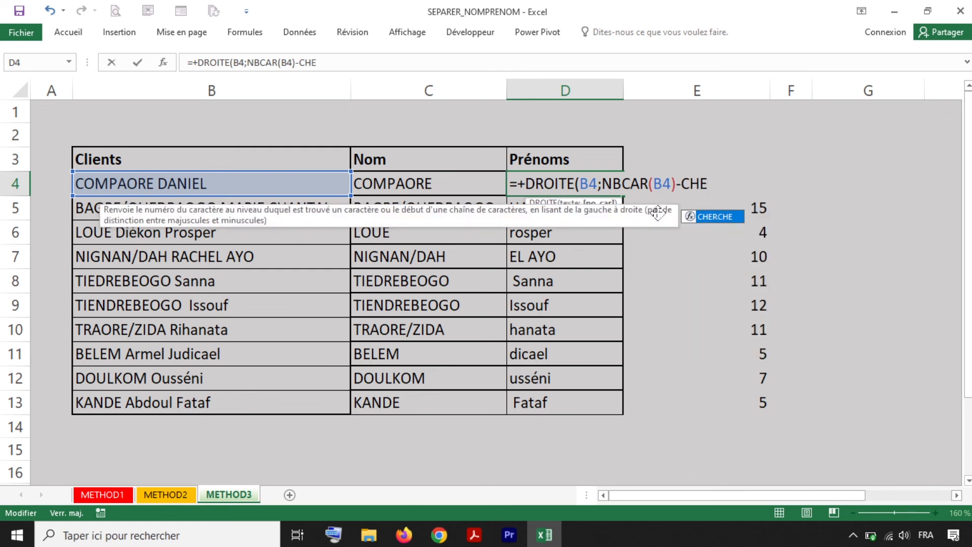
double_click(708, 217)
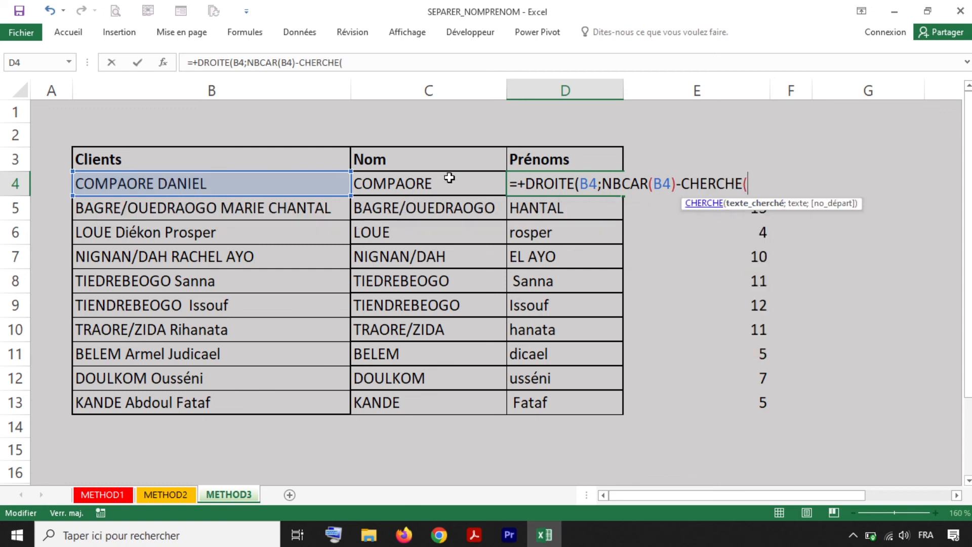
text(" ")
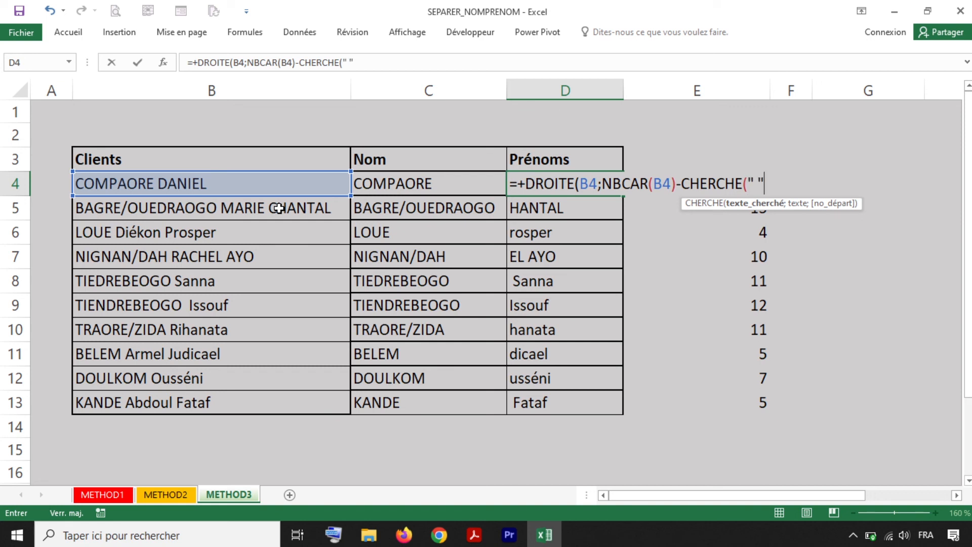
text(;)
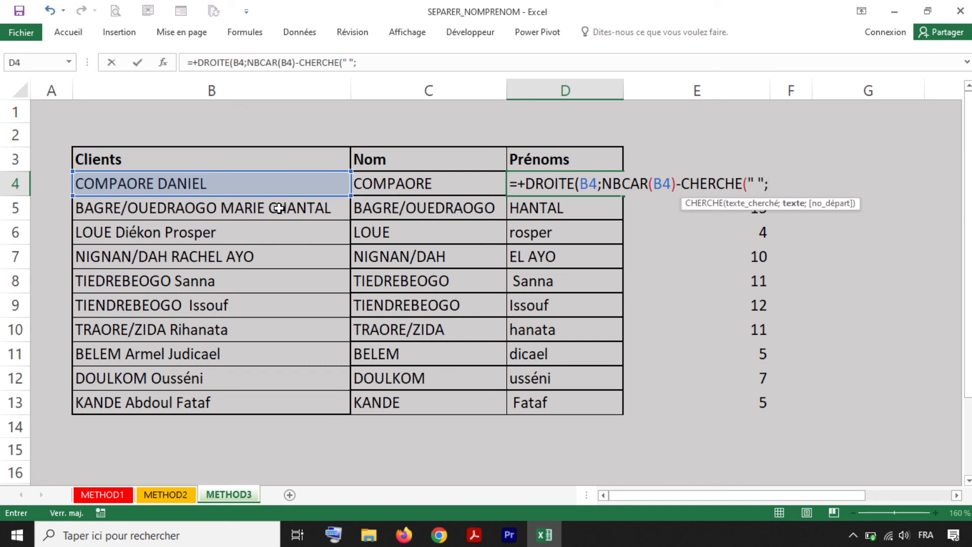
click(200, 184)
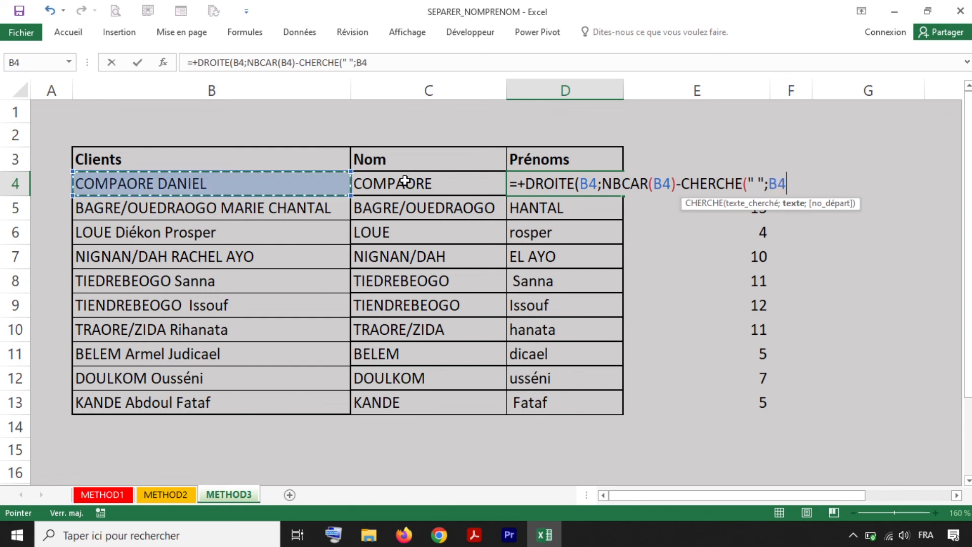
text())
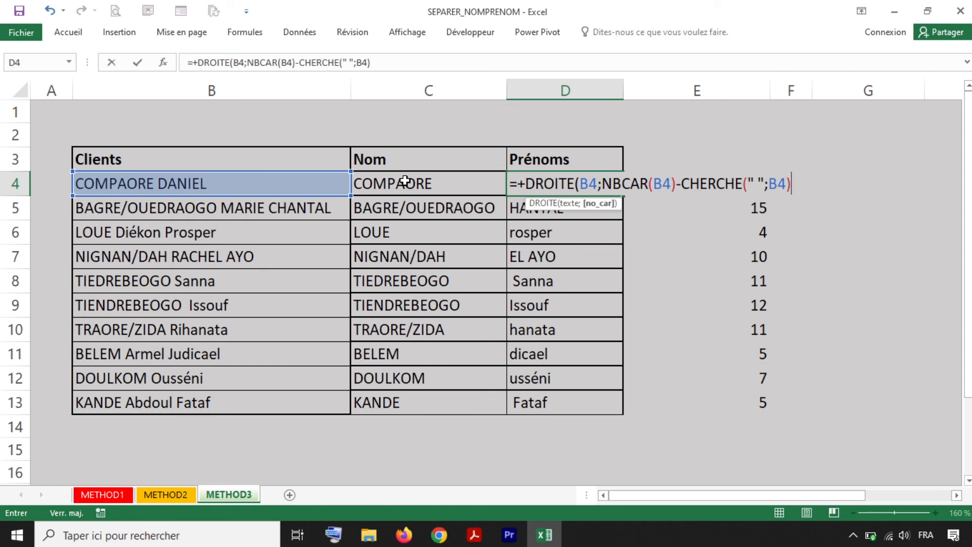
text())
key(Return)
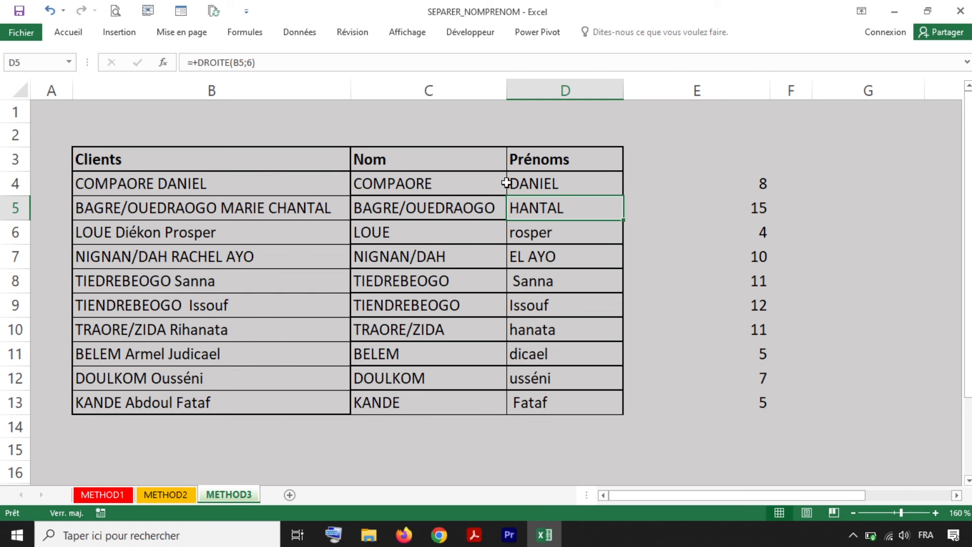
click(587, 182)
- Fill the corrected D4 formula down to D13, showing names like MARIE CHANTAL
drag(624, 197, 625, 405)
click(582, 191)
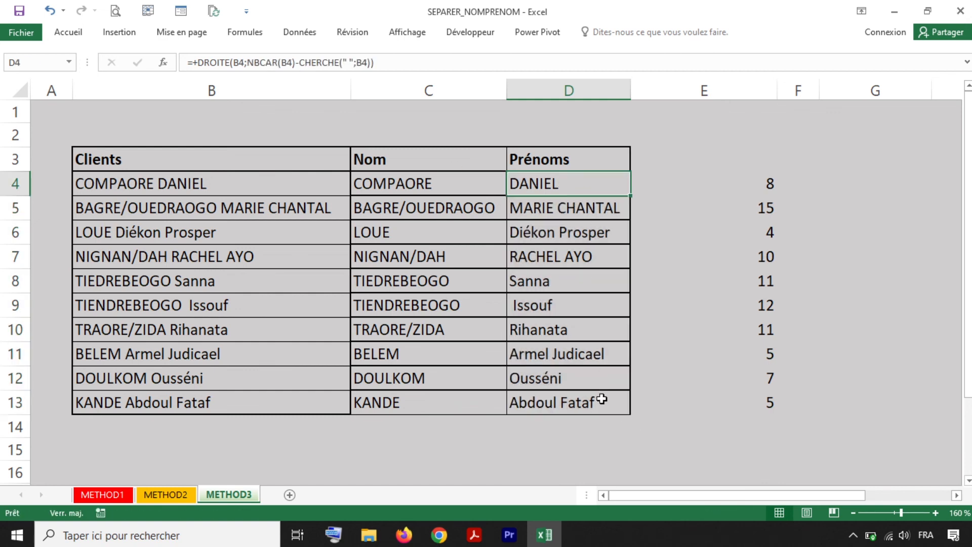